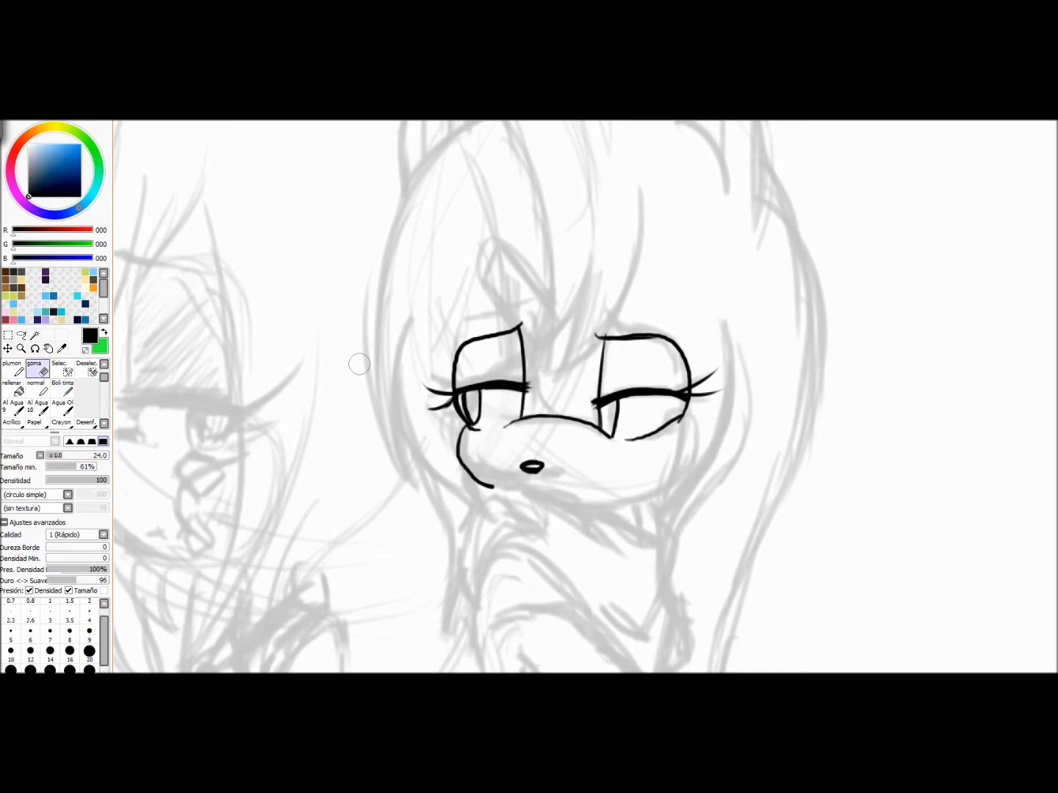
Ink the forehead fringe and the long curved hair strands beside the face over the grey sketch.
mouse_move(642, 175)
mouse_down()
mouse_move(544, 384)
mouse_move(530, 360)
mouse_move(616, 314)
mouse_up()
key(ctrl+z)
drag(440, 347, 477, 512)
key(ctrl+z)
drag(450, 221, 481, 510)
scroll(514, 412, down, 2)
mouse_move(499, 362)
mouse_down()
mouse_move(546, 352)
mouse_move(456, 549)
mouse_up()
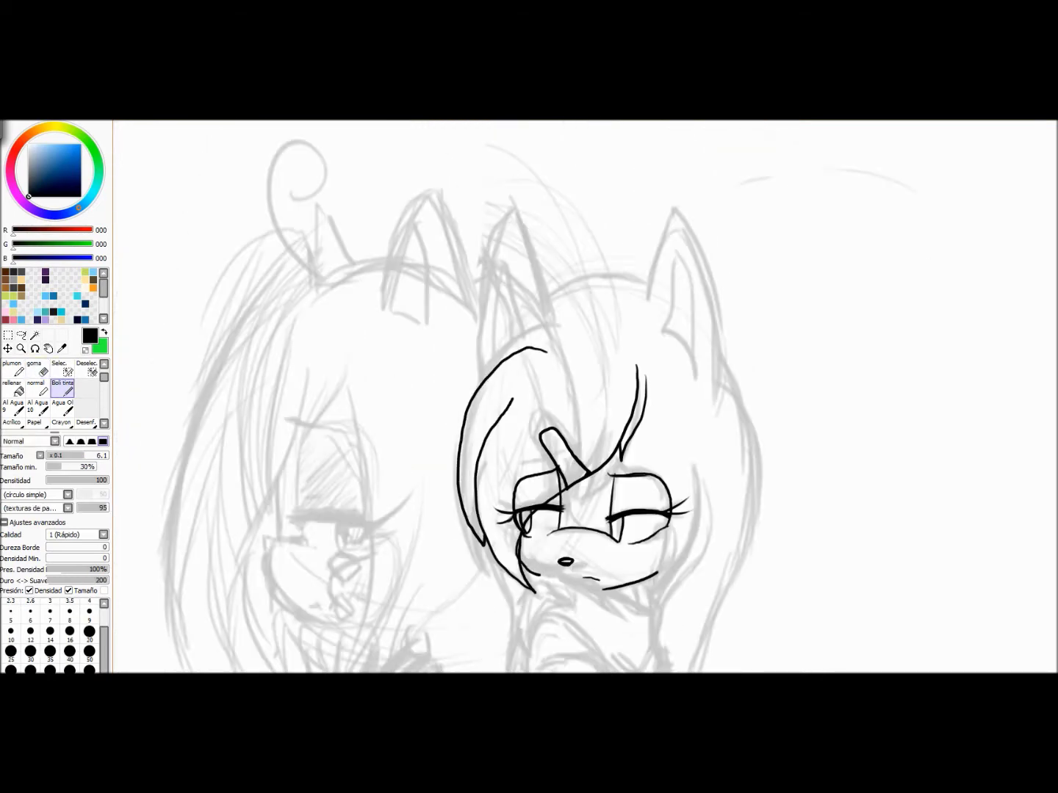
key(alt+Tab)
text(lonely girl x rolling girl)
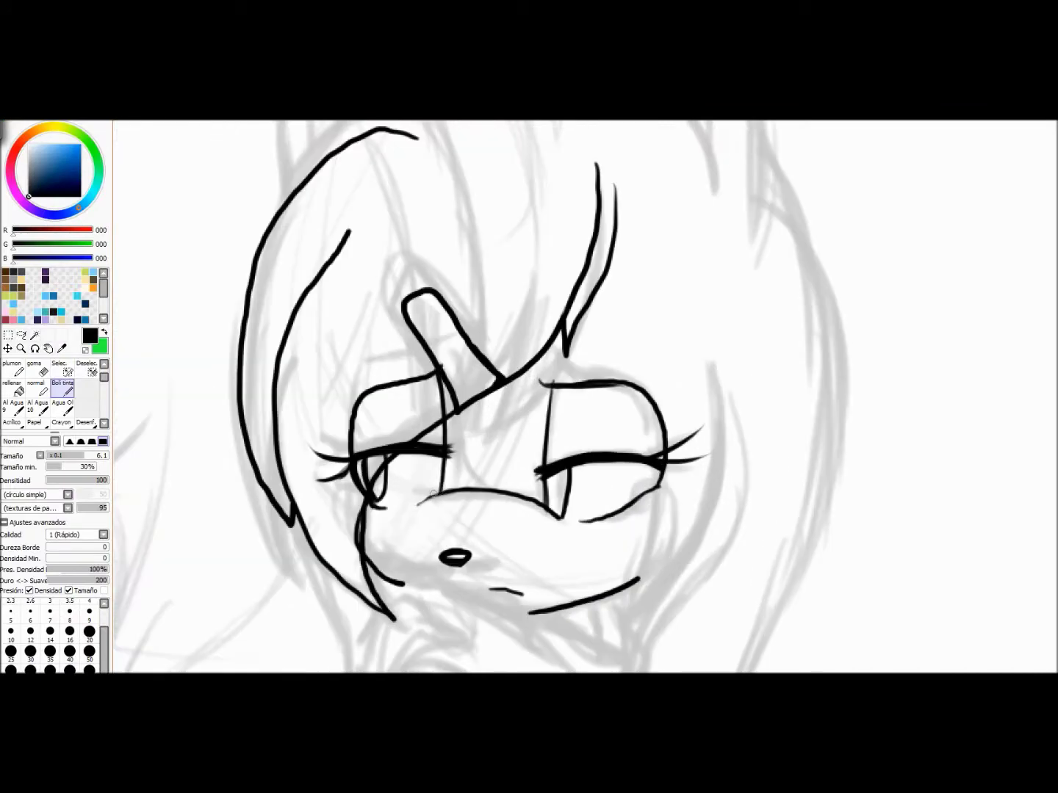
Erase stray parts at the upper ends of the inked fringe and side hair strands.
key(e)
drag(587, 148, 591, 221)
drag(341, 231, 339, 277)
key(n)
scroll(339, 276, down, 2)
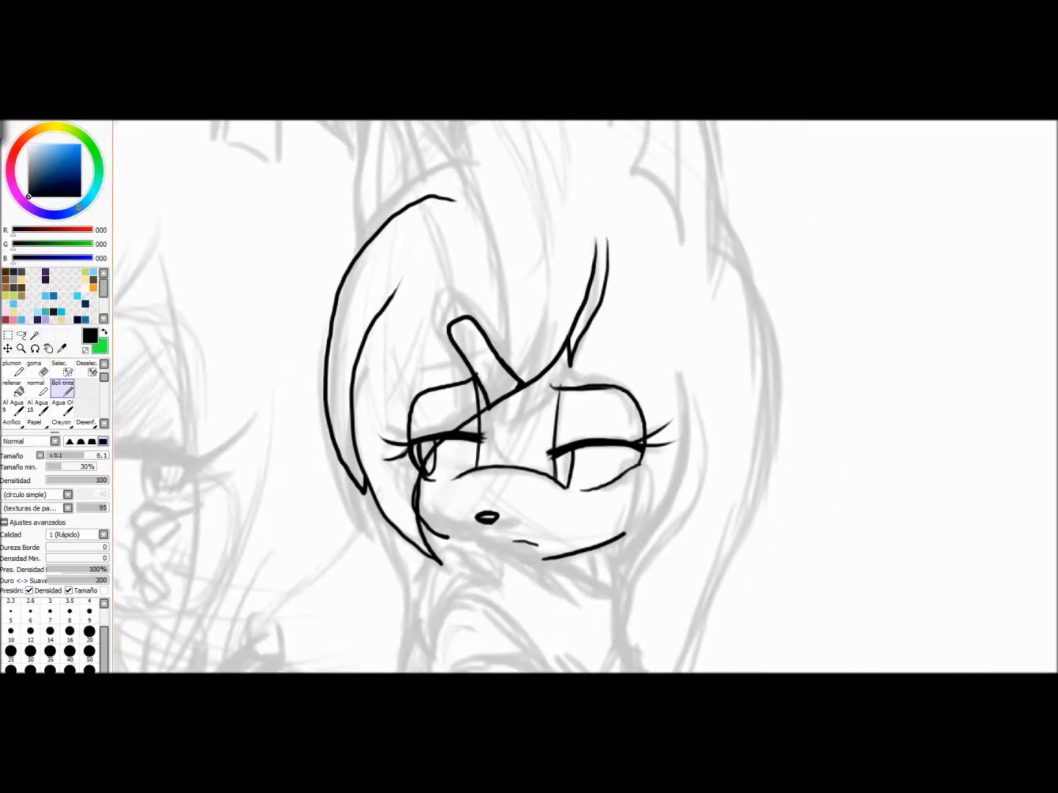
Ink the pointed hair locks framing both sides of the face down to the neck.
drag(502, 403, 445, 557)
drag(542, 340, 543, 530)
drag(532, 460, 539, 528)
drag(214, 433, 250, 587)
mouse_move(273, 493)
mouse_down()
mouse_move(276, 548)
mouse_move(258, 595)
mouse_up()
key(e)
key(n)
scroll(504, 373, down, 2)
scroll(505, 373, up, 2)
Ink the scarf's upper wrap below the chin and erase the overlapping lines.
drag(505, 373, 633, 393)
mouse_move(530, 402)
mouse_down()
mouse_move(641, 411)
mouse_move(668, 440)
mouse_up()
key(e)
drag(559, 411, 631, 452)
key(n)
Ink the scarf's folds, lower edge and pointed corners around the neck and shoulders.
drag(504, 411, 457, 480)
drag(463, 478, 473, 504)
drag(532, 416, 474, 507)
drag(500, 436, 643, 542)
drag(643, 452, 675, 542)
drag(651, 493, 676, 536)
Ink the scarf's long hanging end down the front of the torso, closing it with a slanted tip.
scroll(646, 440, down, 2)
scroll(529, 396, right, 2)
drag(532, 428, 519, 591)
drag(559, 450, 567, 618)
scroll(529, 396, down, 5)
drag(509, 453, 567, 408)
scroll(529, 397, up, 4)
scroll(528, 396, down, 1)
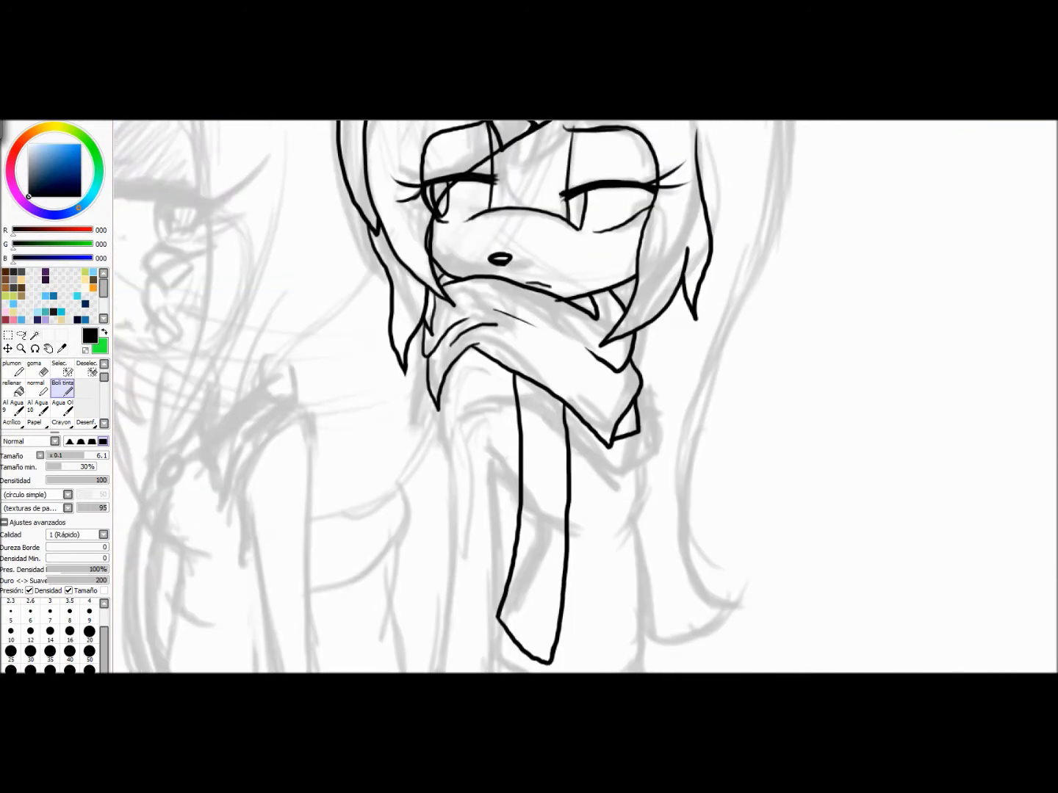
Ink the shirt's shoulder, chest line, armhole and outer side below the scarf.
drag(639, 390, 631, 461)
drag(572, 471, 625, 457)
drag(473, 350, 496, 461)
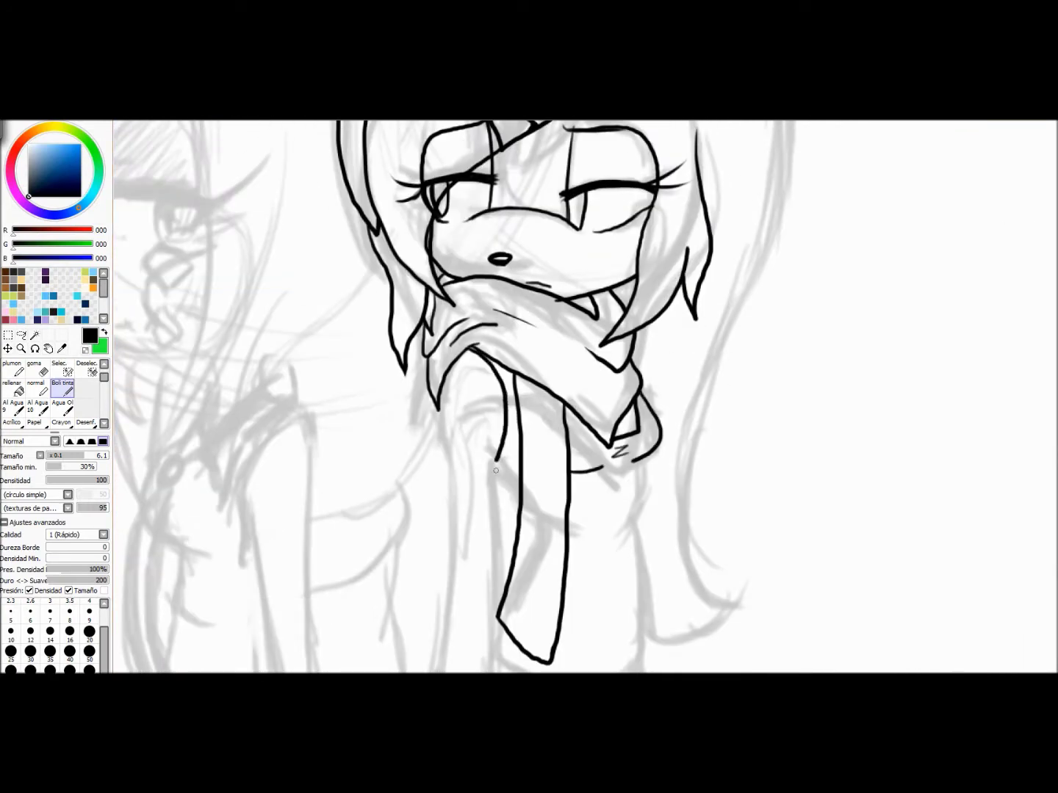
drag(631, 459, 641, 545)
scroll(535, 460, down, 2)
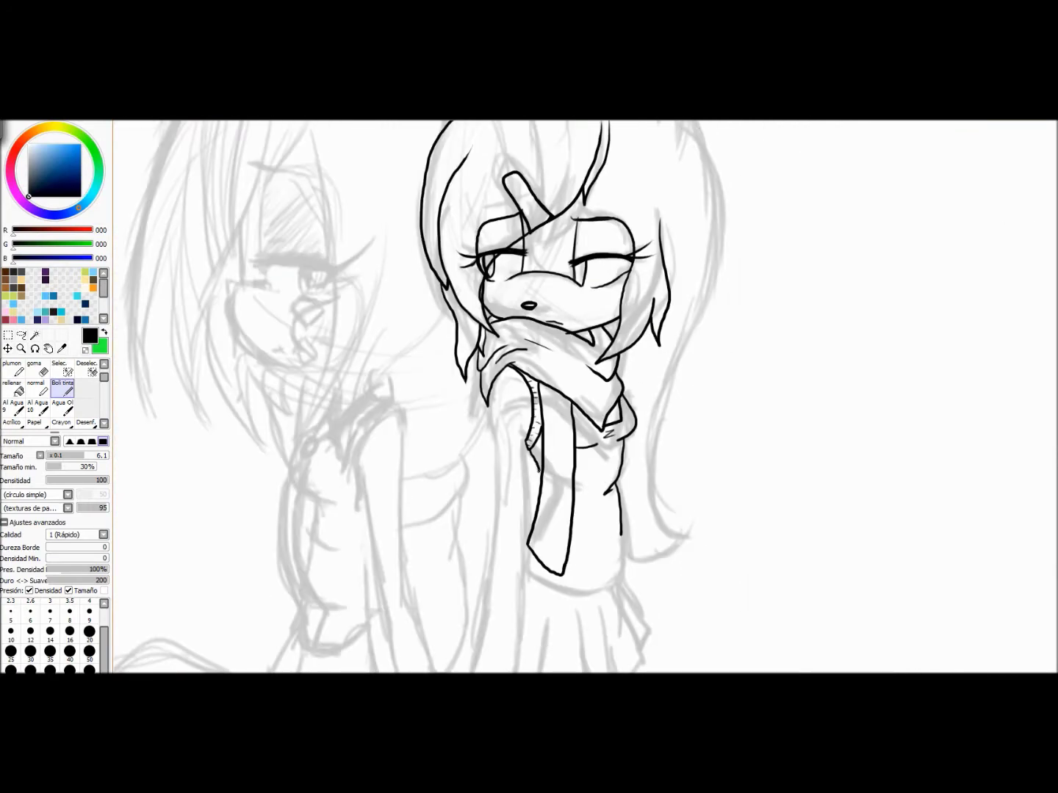
scroll(584, 397, down, 2)
scroll(584, 397, up, 2)
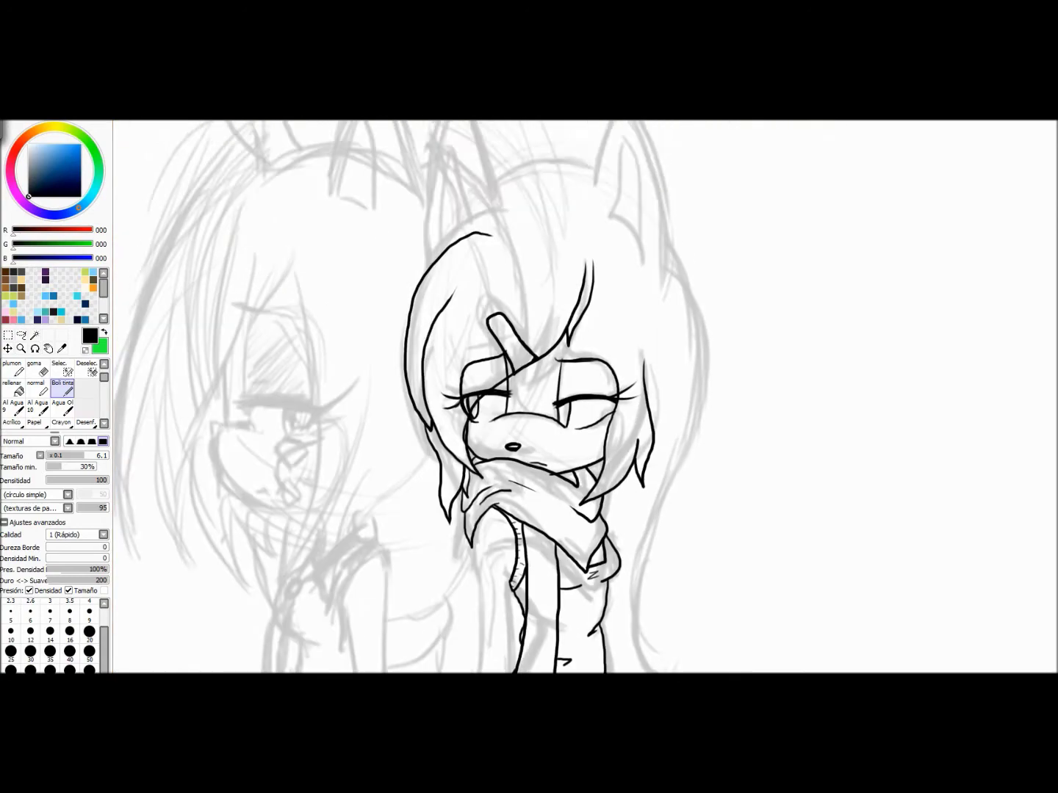
drag(565, 203, 585, 327)
mouse_move(533, 249)
mouse_down()
mouse_move(594, 165)
mouse_move(609, 351)
mouse_move(636, 261)
mouse_move(608, 182)
mouse_up()
key(ctrl+z)
key(ctrl+z)
key(ctrl+z)
Ink the inner triangle of the larger ear on the mirrored canvas, restore the view and draw the ear's outer contour.
key(h)
drag(609, 182, 587, 332)
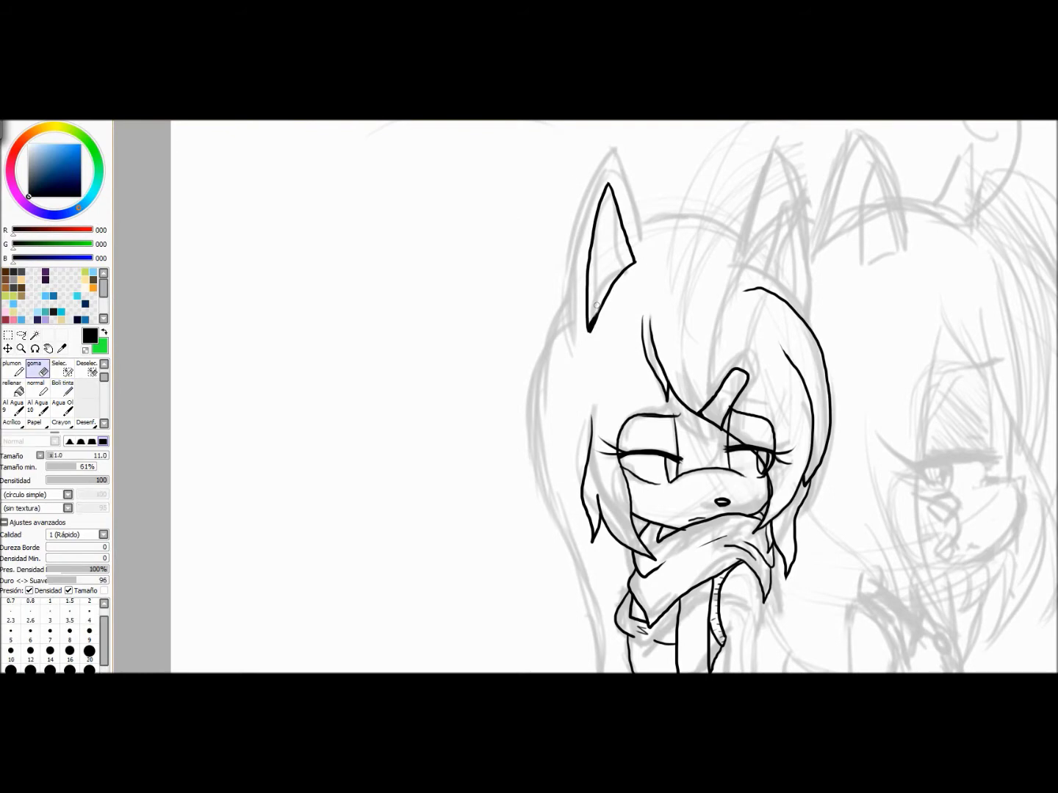
key(h)
scroll(529, 397, up, 1)
mouse_move(491, 261)
mouse_down()
mouse_move(457, 334)
mouse_move(549, 620)
mouse_up()
Ink the outer and inner contours of the character's smaller, far ear.
mouse_move(287, 464)
mouse_down()
mouse_move(427, 439)
mouse_move(221, 559)
mouse_up()
mouse_move(282, 467)
mouse_down()
mouse_move(184, 443)
mouse_move(183, 594)
mouse_up()
drag(254, 505, 199, 578)
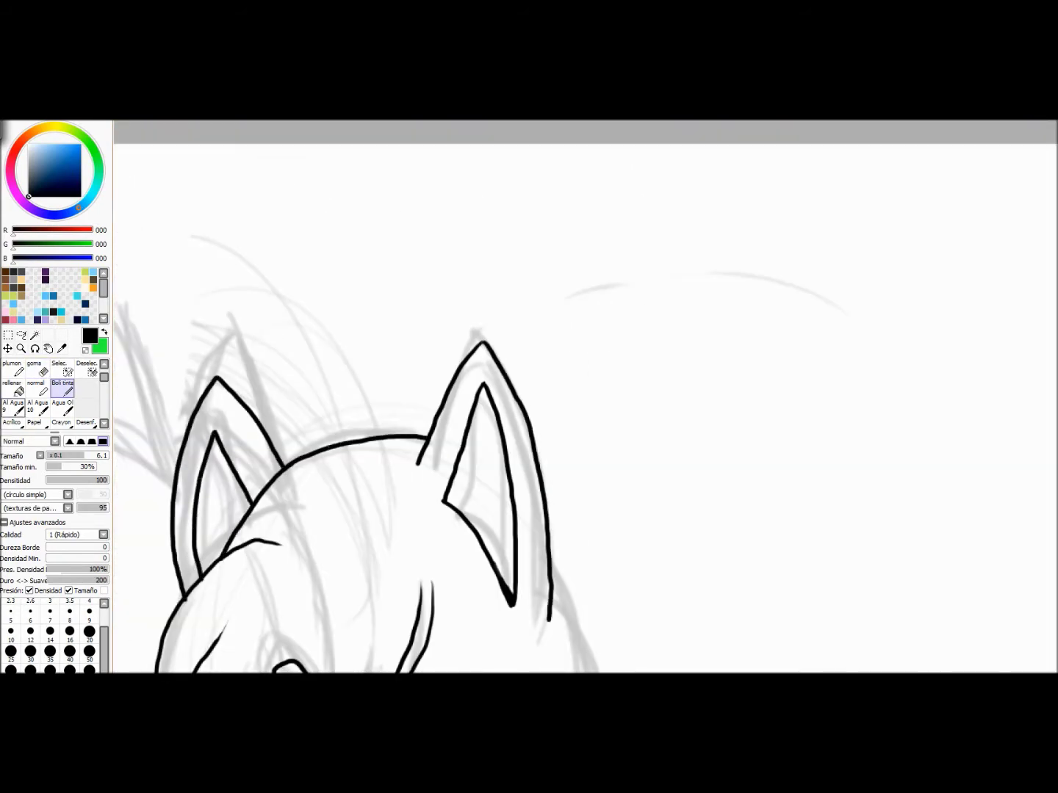
Ink the long back hair down to its flicked ends and close the shirt's lower hem.
key(e)
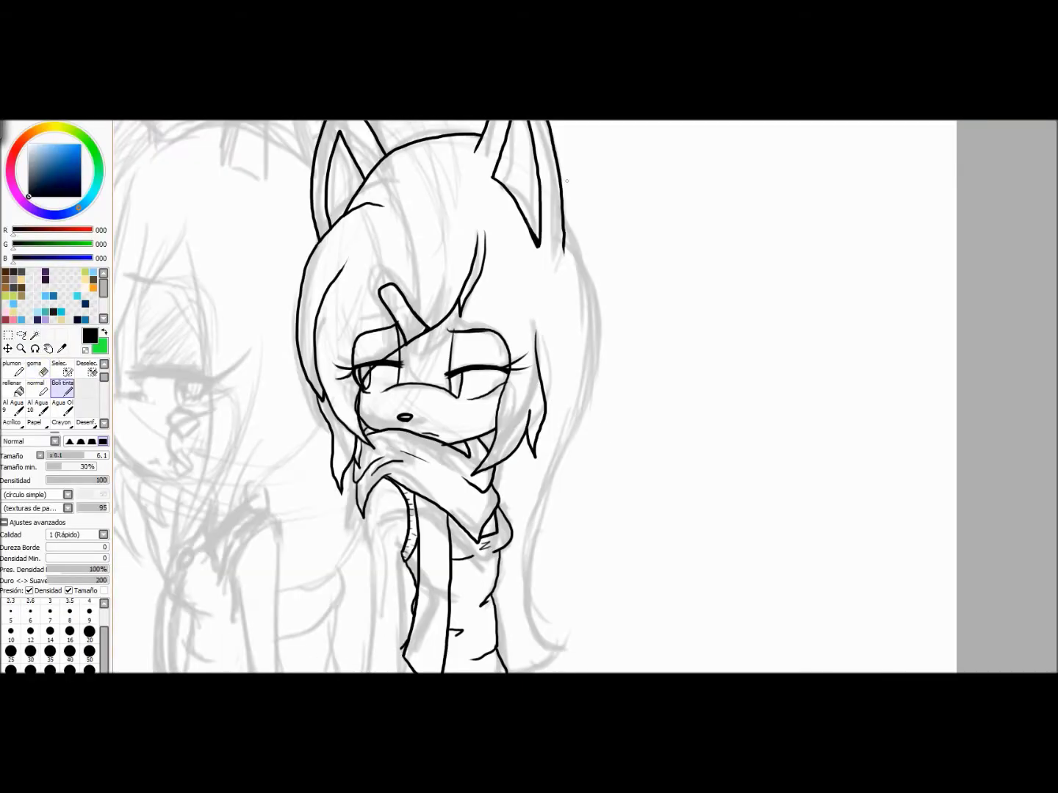
scroll(427, 398, down, 3)
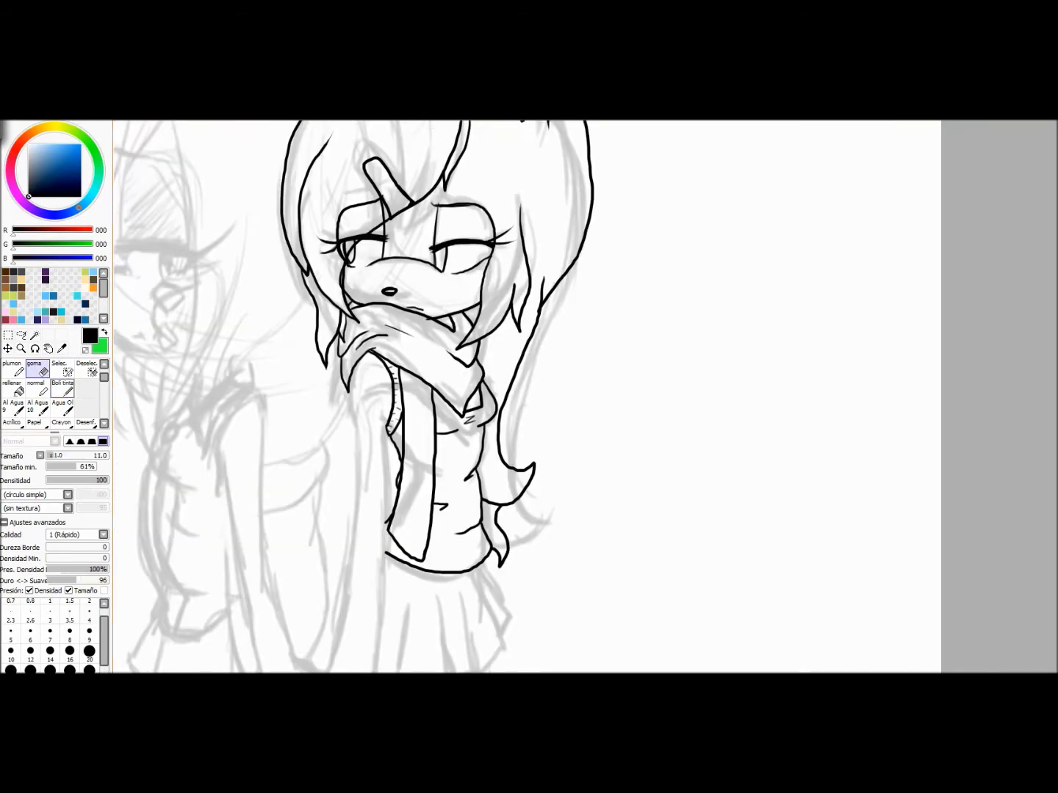
scroll(426, 396, up, 3)
scroll(529, 396, down, 3)
scroll(529, 397, up, 3)
Ink the short sleeve and the pleated skirt, then clean up stray skirt lines.
scroll(529, 397, left, 3)
scroll(529, 397, down, 2)
scroll(529, 397, right, 2)
mouse_move(583, 438)
mouse_down()
mouse_move(610, 486)
mouse_move(569, 536)
mouse_up()
mouse_move(559, 470)
mouse_down()
mouse_move(566, 540)
mouse_move(536, 552)
mouse_up()
drag(500, 470, 536, 564)
key(e)
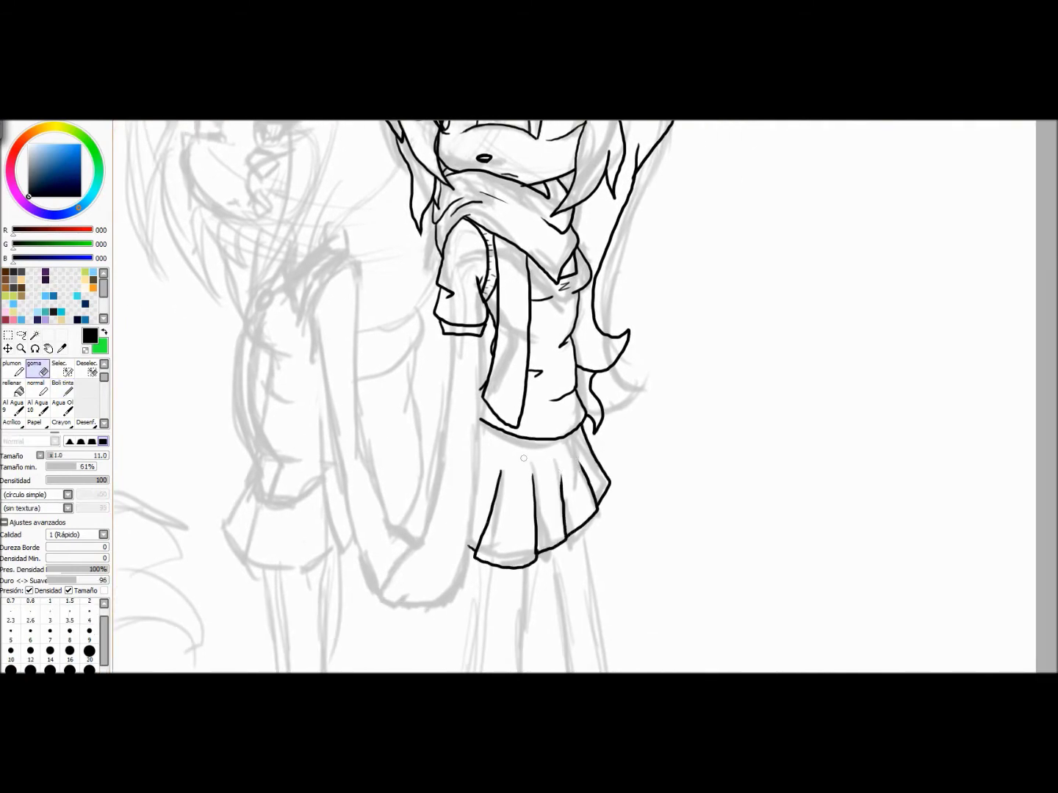
key(n)
Ink the long arm from the sleeve cuff down to the hand and erase excess lines around the hand.
scroll(529, 396, up, 2)
scroll(529, 397, down, 3)
scroll(529, 396, left, 3)
drag(553, 273, 485, 520)
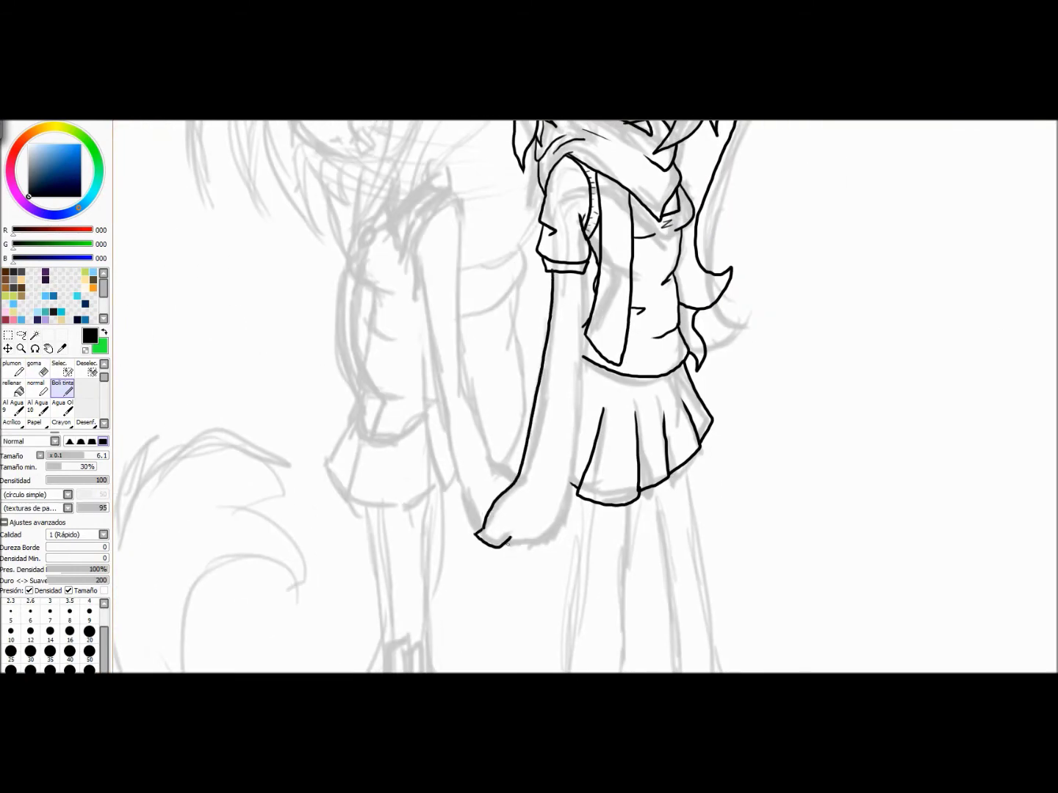
drag(586, 273, 570, 500)
key(e)
mouse_move(480, 523)
mouse_down()
mouse_move(485, 533)
mouse_move(476, 535)
mouse_move(512, 540)
mouse_up()
key(n)
key(e)
scroll(517, 522, up, 3)
key(n)
Ink the two long contours of the leg nearest the arm, redoing the first stroke.
scroll(517, 521, down, 5)
scroll(517, 521, down, 2)
mouse_move(421, 279)
mouse_down()
mouse_move(406, 384)
mouse_move(421, 355)
mouse_move(367, 624)
mouse_up()
key(ctrl+z)
drag(468, 284, 461, 624)
key(e)
key(n)
Thicken the leg's outer contour and finish the stocking line at the knee.
drag(420, 360, 403, 427)
drag(387, 493, 361, 625)
key(e)
mouse_move(400, 426)
mouse_down()
mouse_move(400, 438)
mouse_move(461, 406)
mouse_up()
key(n)
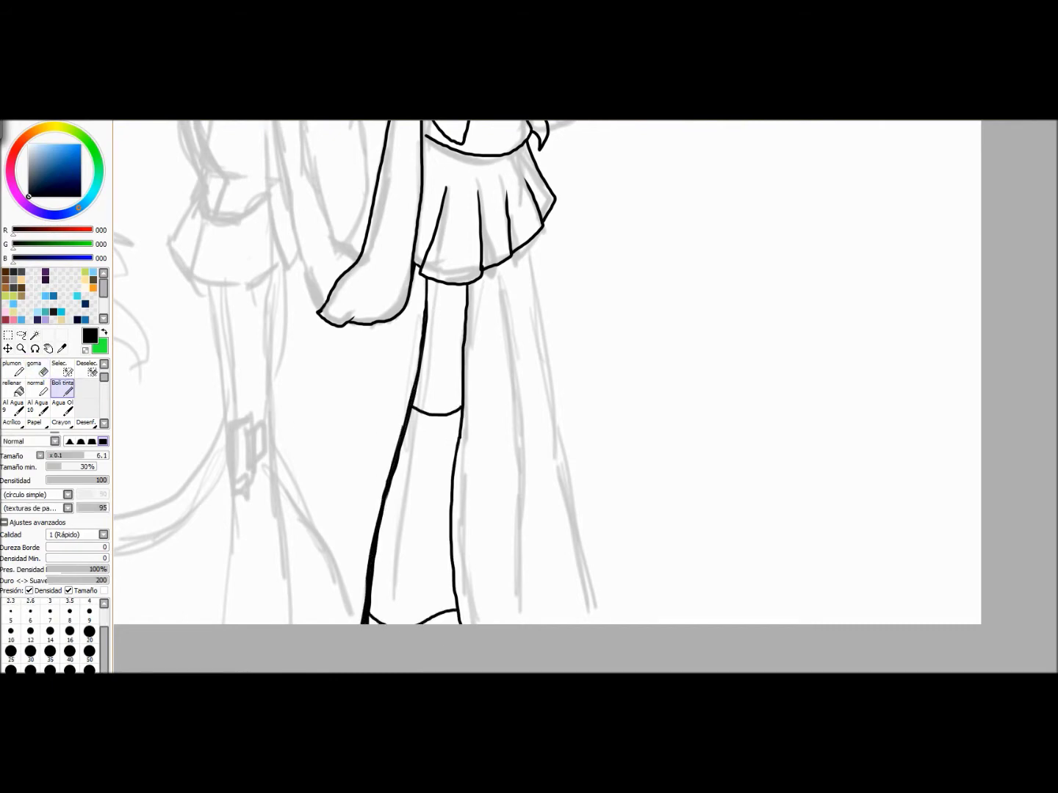
Ink the second leg on the mirrored canvas, trim its outer contour with the eraser and restore the normal view.
key(h)
drag(748, 312, 732, 662)
drag(712, 281, 624, 663)
key(e)
mouse_move(750, 313)
mouse_down()
mouse_move(730, 408)
mouse_move(742, 340)
mouse_up()
drag(730, 374, 717, 435)
key(n)
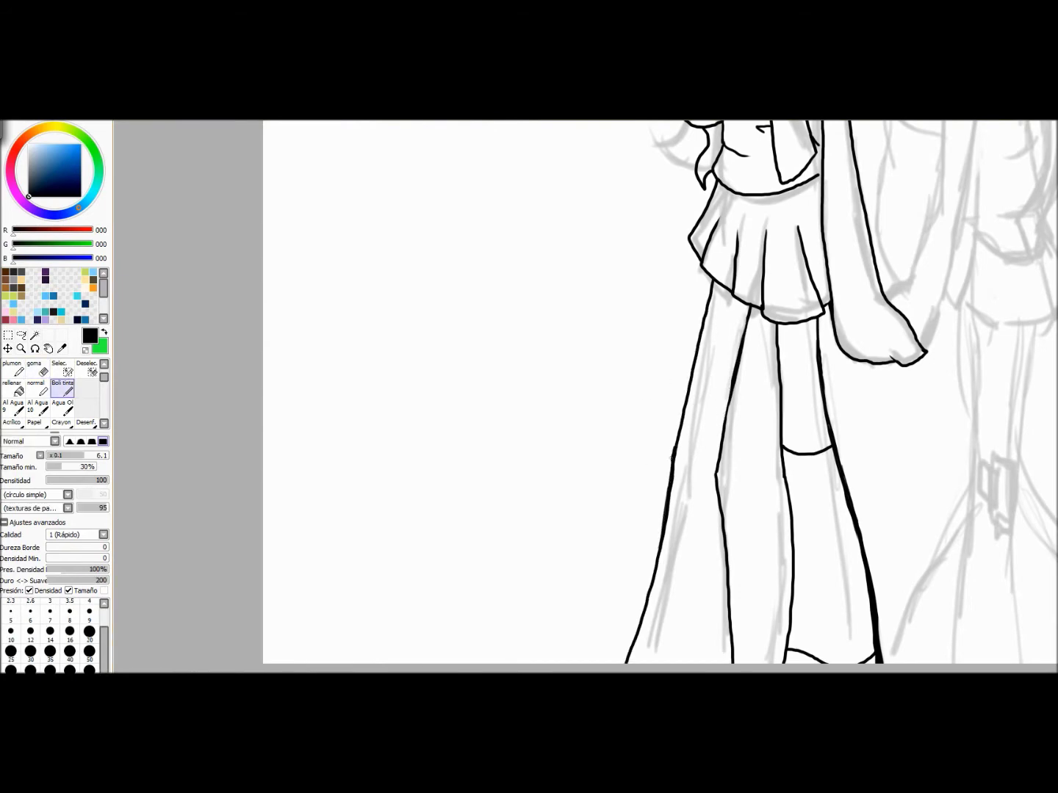
key(h)
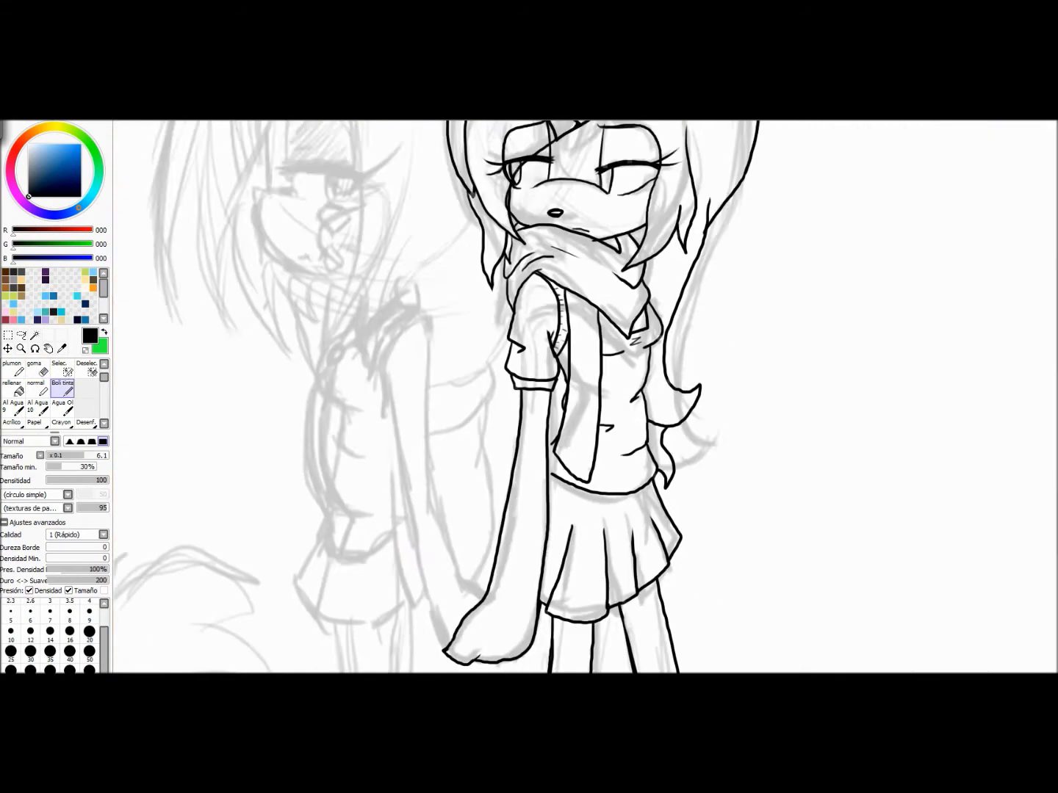
Fill the shadows beneath the skirt hem on both thighs with solid black.
drag(592, 440, 601, 485)
mouse_move(597, 453)
mouse_down()
mouse_move(647, 438)
mouse_move(610, 449)
mouse_up()
drag(491, 474, 507, 478)
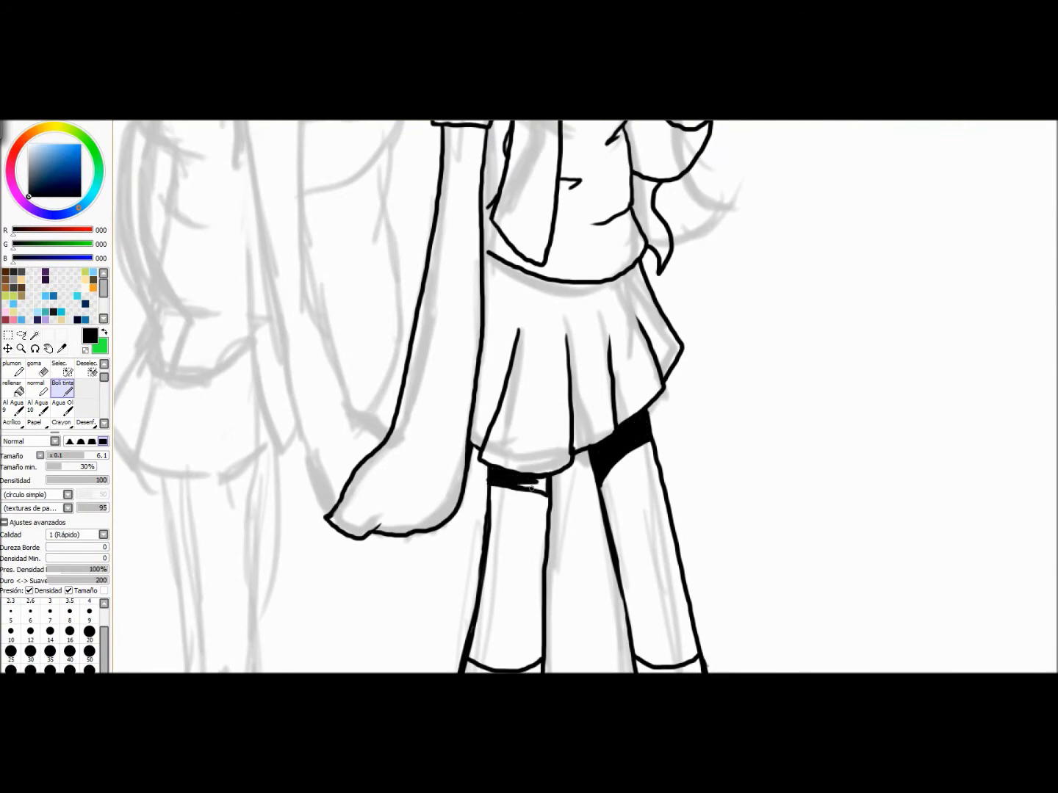
Reduce the brush size to 4.1 and draw thin light lines over the black shadow beside the face.
scroll(585, 397, up, 10)
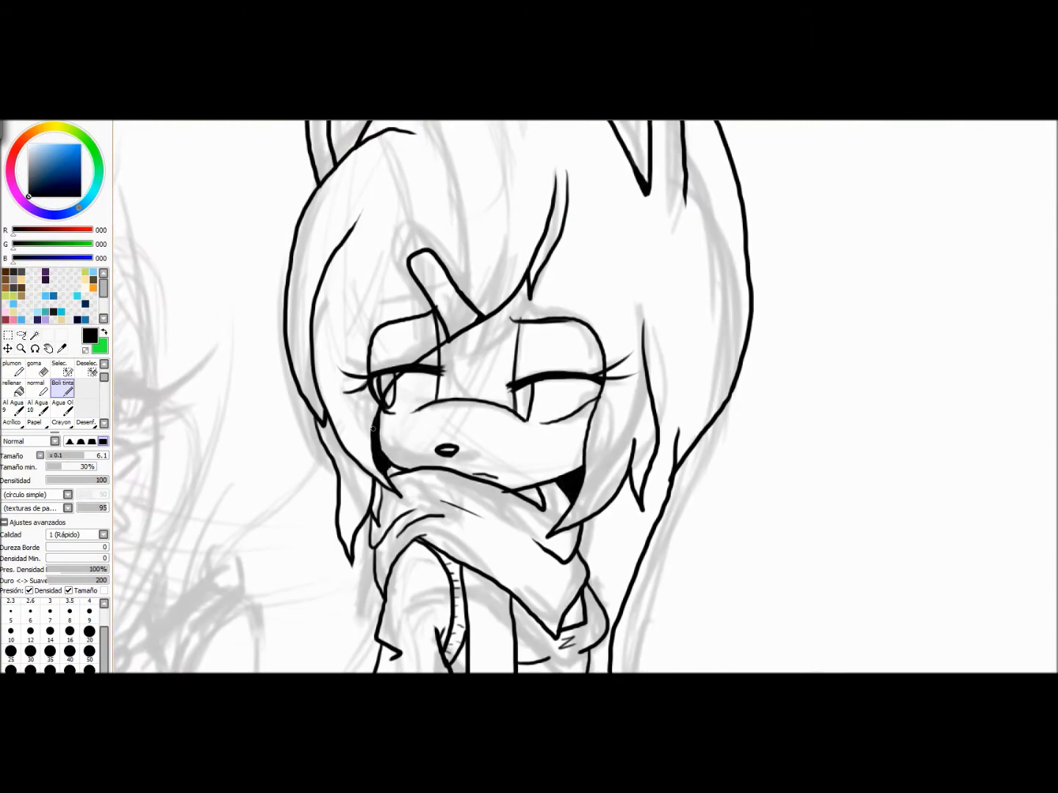
scroll(368, 455, up, 5)
mouse_move(318, 334)
mouse_down()
mouse_move(307, 433)
mouse_move(379, 323)
mouse_move(315, 280)
mouse_move(323, 368)
mouse_move(328, 235)
mouse_move(340, 334)
mouse_move(290, 352)
mouse_move(287, 419)
mouse_up()
key(x)
key(ctrl+z)
key(bracketleft)
key(bracketleft)
key(bracketleft)
key(bracketleft)
key(bracketleft)
mouse_move(327, 287)
mouse_down()
mouse_move(367, 351)
mouse_move(356, 344)
mouse_move(305, 433)
mouse_up()
Switch back to black, set the brush size to 9 and fill the far ear around its light inner outline.
scroll(369, 353, down, 5)
scroll(514, 397, up, 4)
scroll(584, 396, down, 5)
scroll(584, 396, up, 8)
scroll(585, 397, left, 1)
scroll(584, 397, down, 2)
scroll(584, 396, up, 3)
key(x)
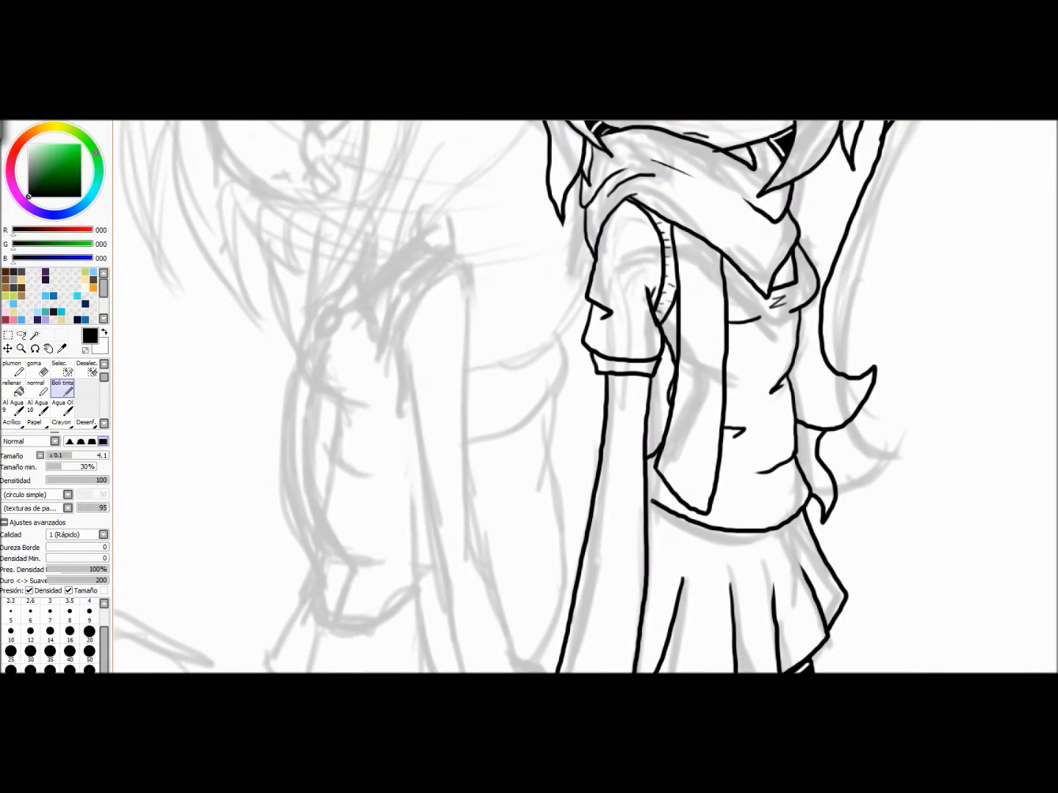
scroll(585, 397, down, 2)
key(bracketright)
key(bracketright)
key(bracketright)
key(bracketright)
key(bracketright)
scroll(585, 398, up, 2)
scroll(584, 396, up, 5)
scroll(584, 396, down, 4)
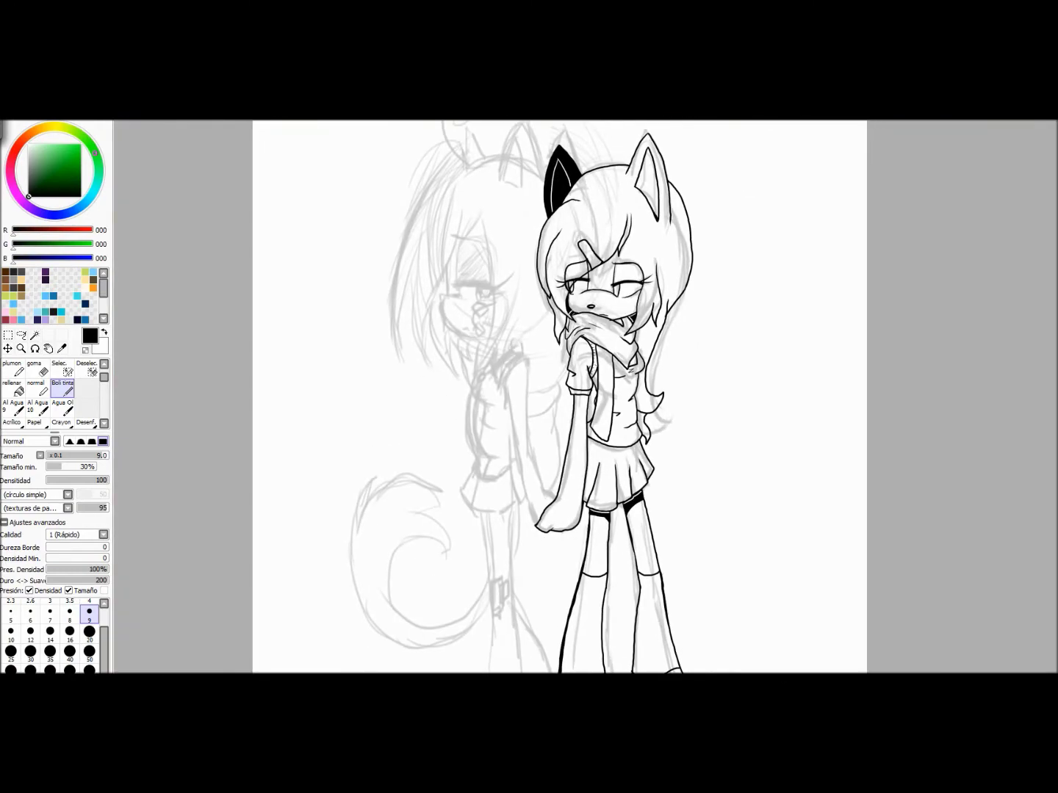
Select the grey sketch lines, transform them slightly away from the inked character and clear the selection.
key(a)
mouse_move(598, 242)
mouse_down()
mouse_move(577, 609)
mouse_move(559, 386)
mouse_move(524, 391)
mouse_up()
key(ctrl+t)
key(Return)
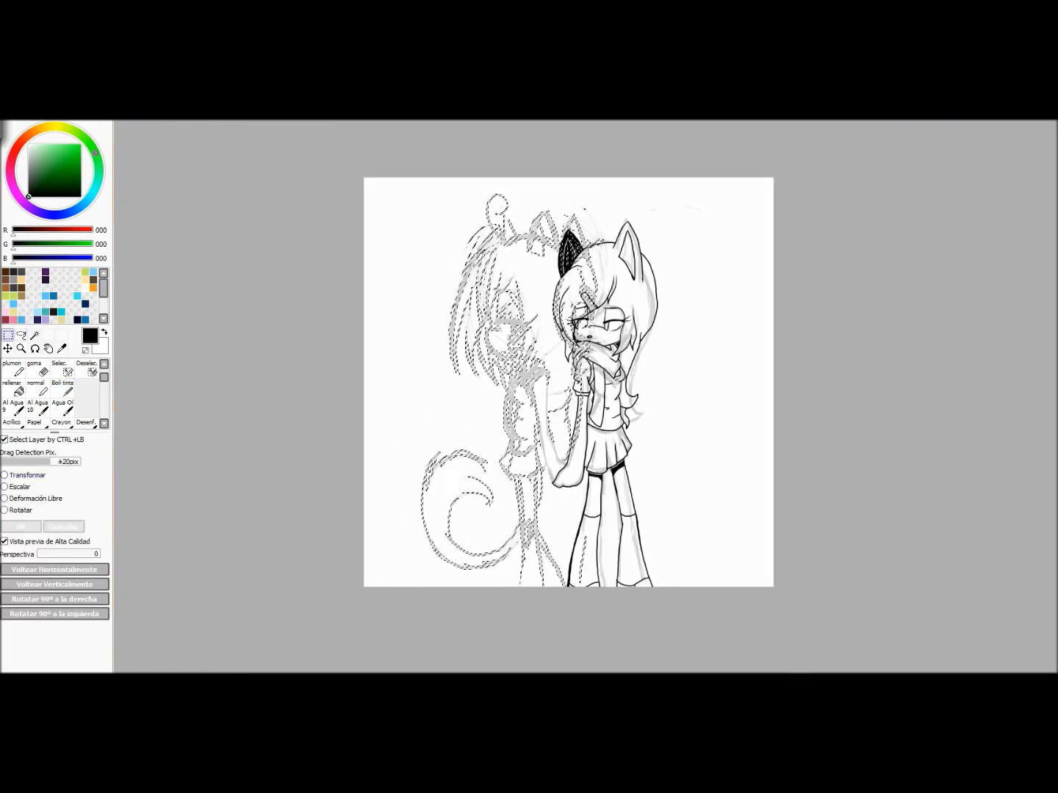
key(ctrl+d)
scroll(584, 397, up, 4)
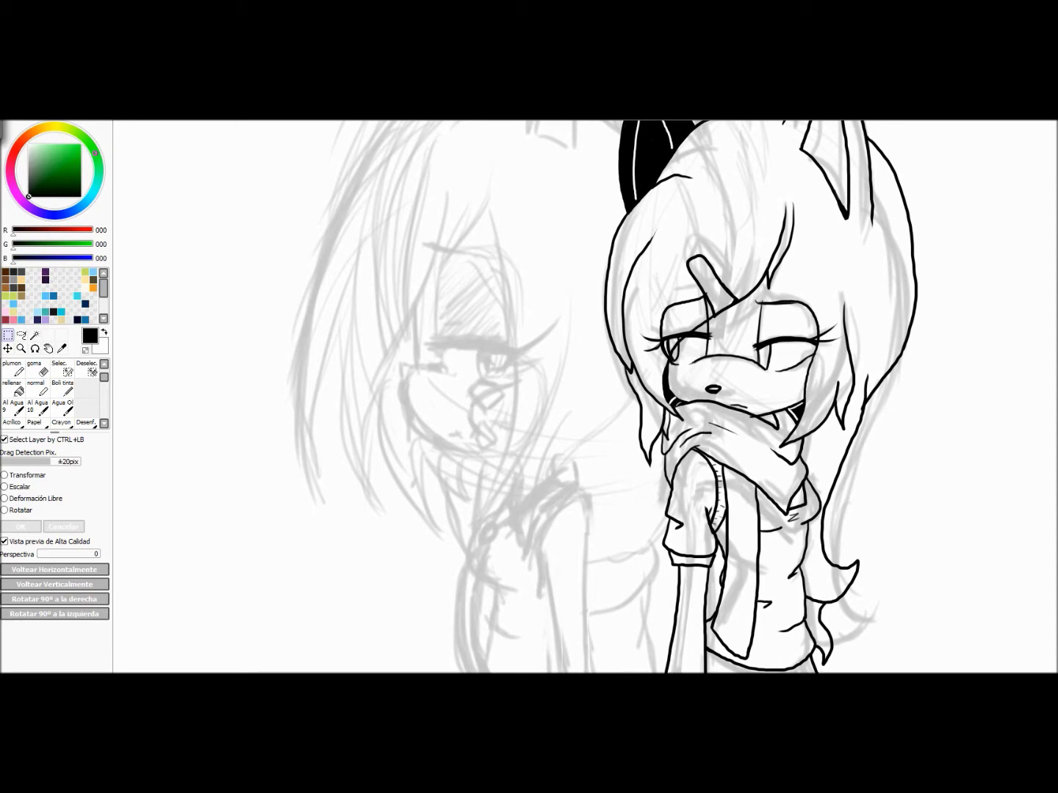
scroll(585, 396, down, 4)
scroll(585, 397, up, 3)
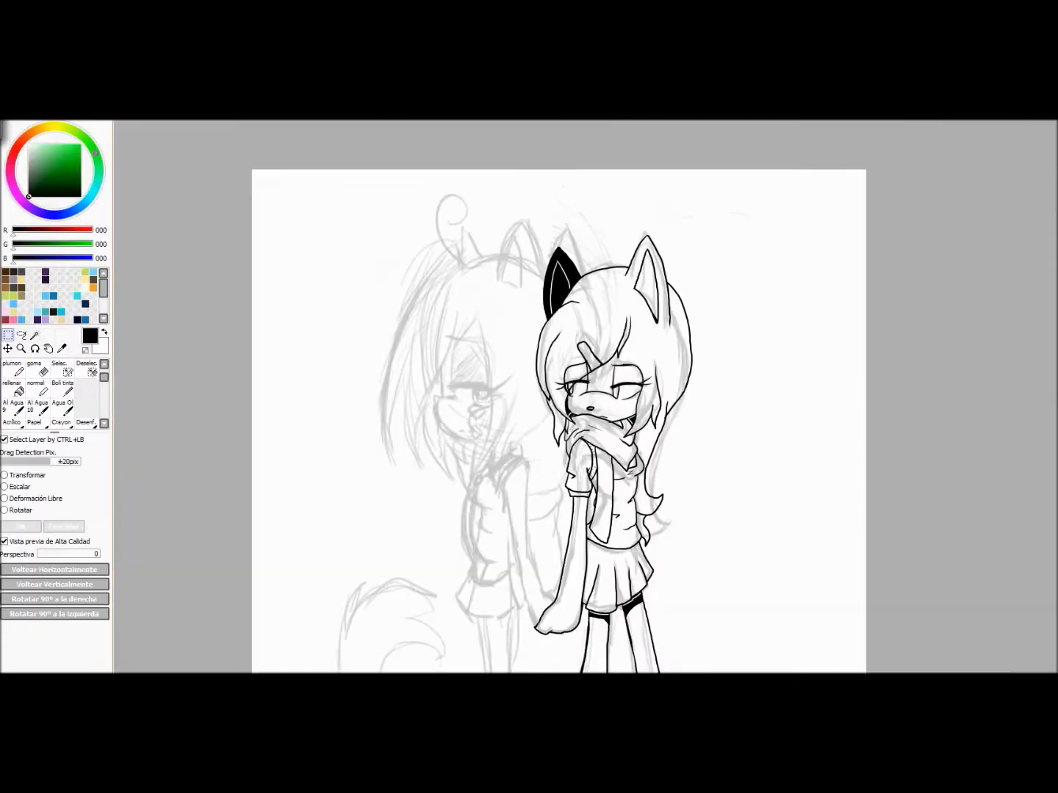
Ink the second character's half-closed eye over the sketch, with its boxy upper outline, heavy lid and lashes.
scroll(585, 396, up, 4)
mouse_move(375, 297)
mouse_down()
mouse_move(503, 396)
mouse_move(485, 440)
mouse_up()
mouse_move(382, 310)
mouse_down()
mouse_move(390, 440)
mouse_move(453, 400)
mouse_move(515, 416)
mouse_up()
drag(503, 416, 558, 402)
drag(503, 423, 547, 430)
drag(464, 417, 467, 445)
Ink the second character's muzzle contour with its small nose and mouth.
mouse_move(451, 454)
mouse_down()
mouse_move(521, 437)
mouse_move(407, 556)
mouse_up()
drag(334, 443, 340, 449)
drag(374, 539, 473, 565)
Outline the bandage patches on the second character's cheek and add scratch marks beside them.
drag(503, 464, 440, 491)
drag(440, 491, 458, 555)
drag(457, 555, 495, 543)
drag(488, 485, 472, 530)
mouse_move(452, 485)
mouse_down()
mouse_move(489, 470)
mouse_move(490, 481)
mouse_up()
drag(432, 519, 458, 548)
mouse_move(478, 535)
mouse_down()
mouse_move(502, 555)
mouse_move(502, 540)
mouse_up()
Ink the fringe strands that fall past the second character's eye and in front of the nose.
key(ctrl+minus)
drag(505, 241, 454, 337)
drag(465, 263, 387, 547)
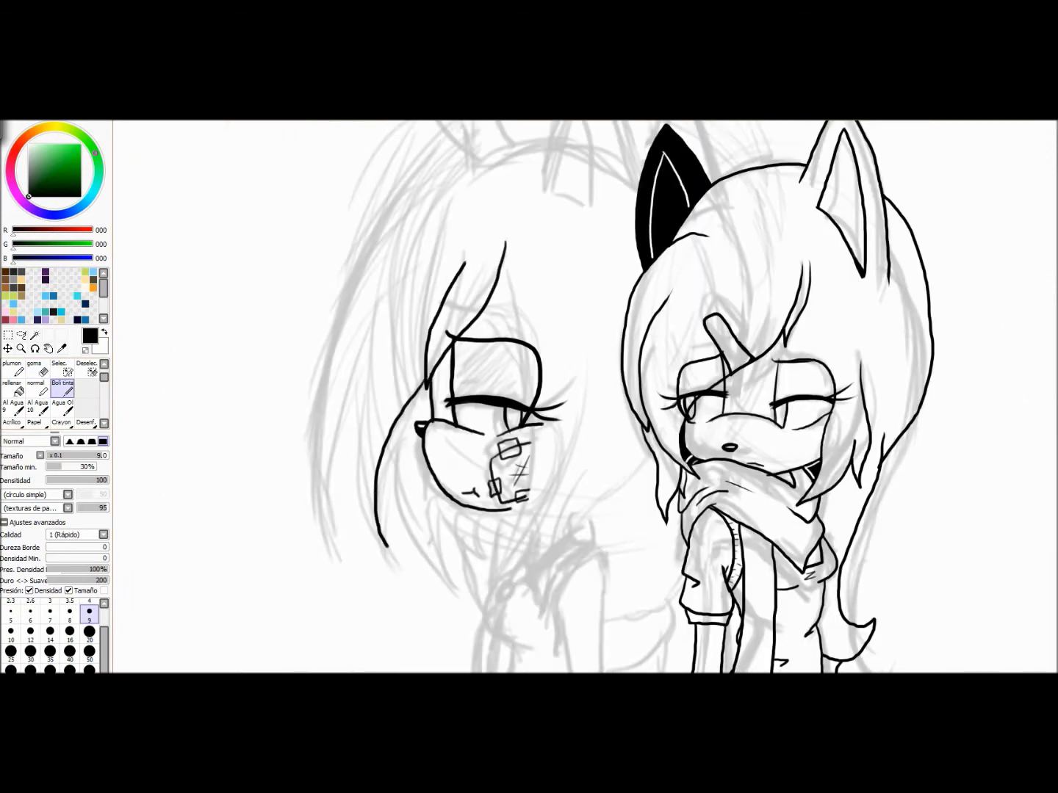
Erase and redraw the lower muzzle, mouth and cheek bandages, and add small crossed scratch marks beside them.
key(e)
drag(521, 459, 433, 507)
key(n)
drag(517, 493, 427, 452)
key(e)
key(n)
drag(519, 456, 514, 474)
drag(527, 455, 523, 473)
drag(513, 463, 530, 460)
drag(511, 470, 528, 467)
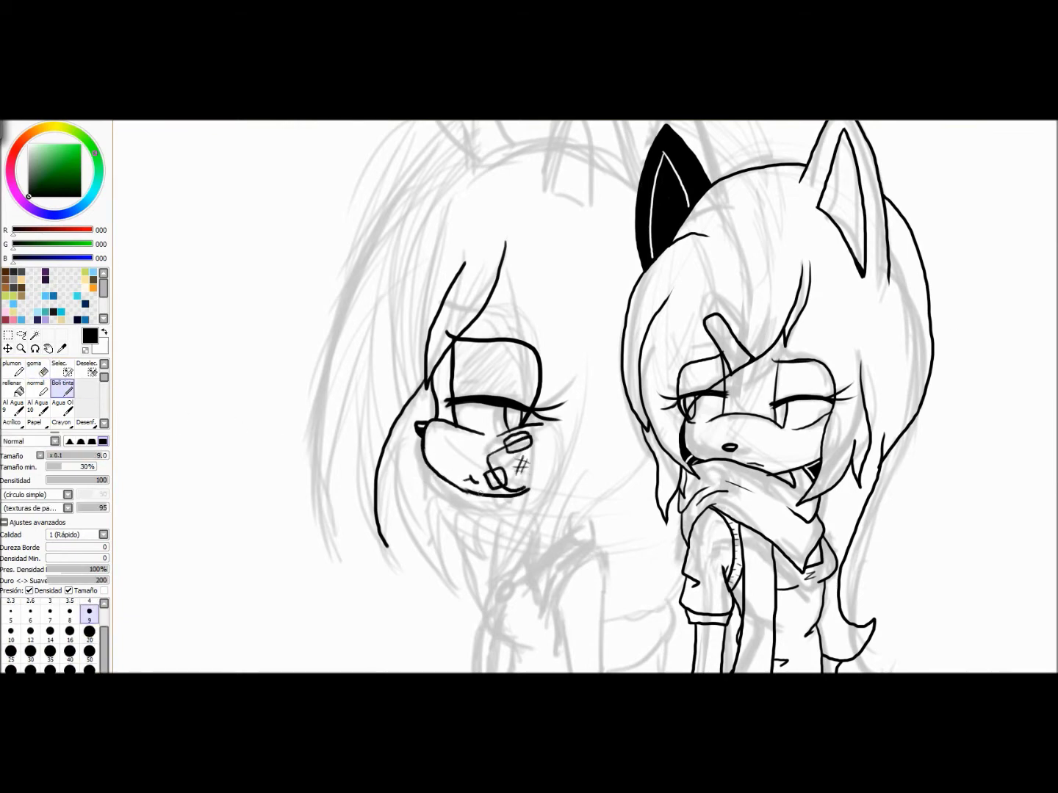
Ink the outer hair outline from the crown down to a pointed tip, and add the lock beneath the muzzle.
scroll(461, 482, up, 3)
drag(472, 280, 367, 294)
mouse_move(367, 294)
mouse_down()
mouse_move(311, 499)
mouse_move(356, 648)
mouse_up()
key(e)
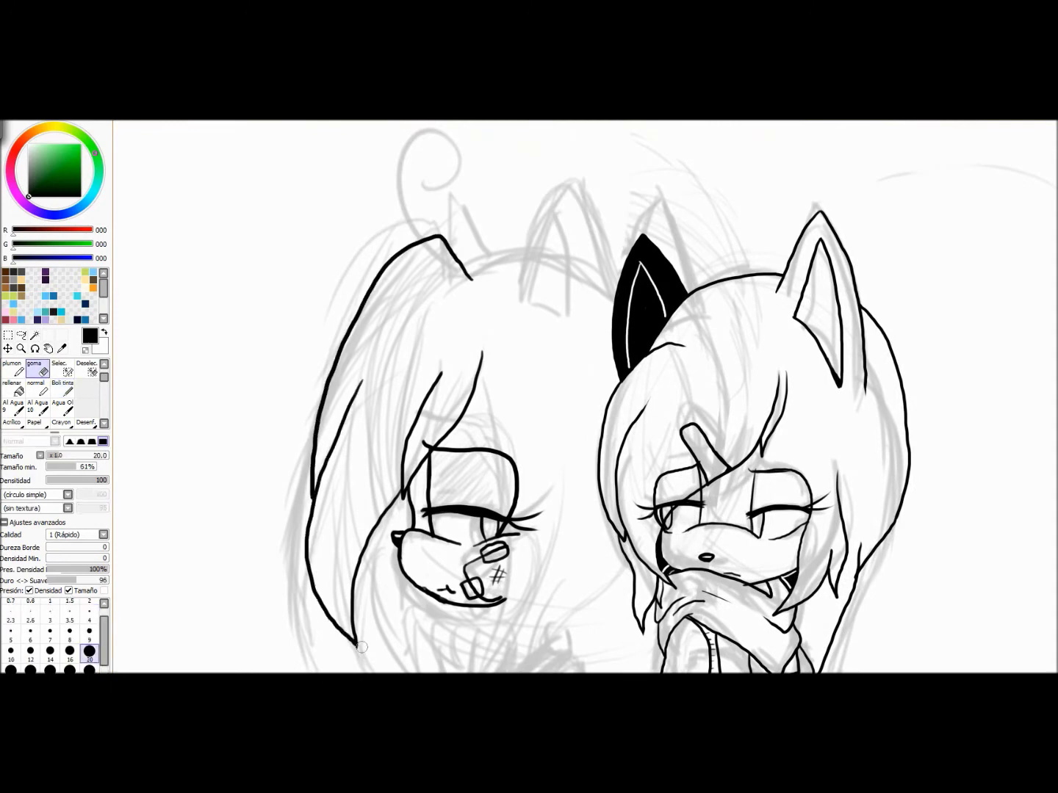
key(n)
drag(399, 539, 382, 650)
Fill the hair shadow behind the muzzle with solid black and separate the nose and strand with thin white lines.
scroll(408, 525, up, 2)
key(x)
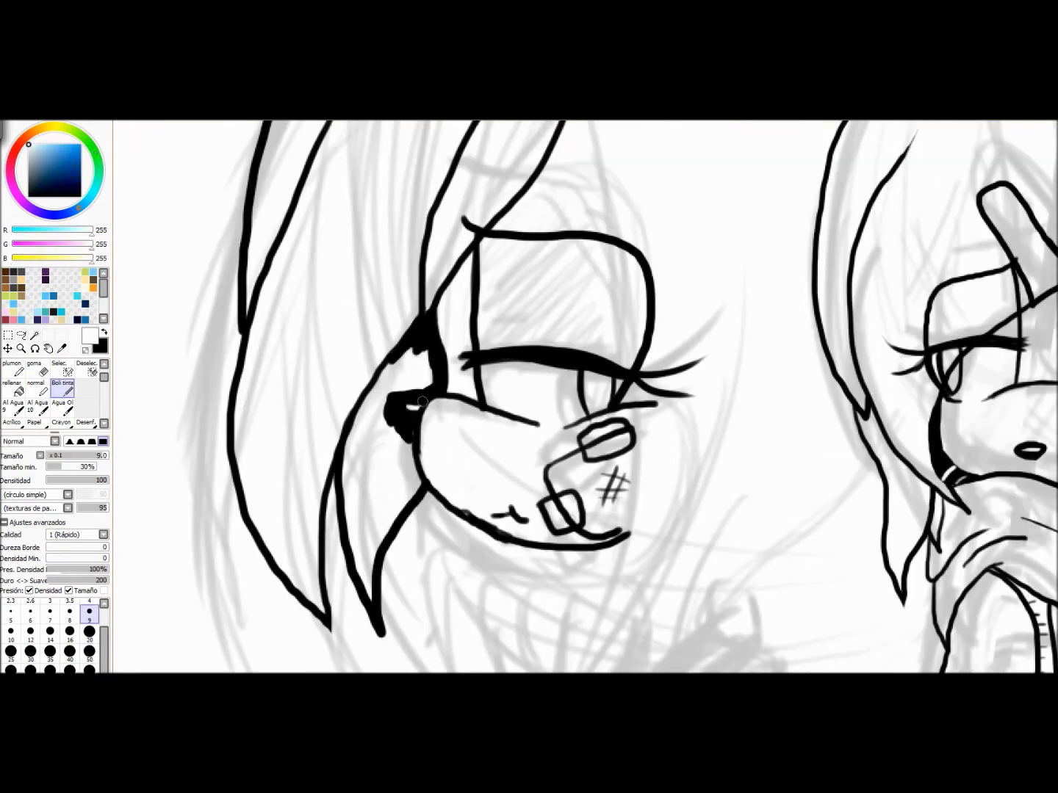
key(x)
mouse_move(396, 386)
mouse_down()
mouse_move(390, 526)
mouse_move(426, 360)
mouse_move(366, 501)
mouse_up()
scroll(584, 396, down, 2)
key(e)
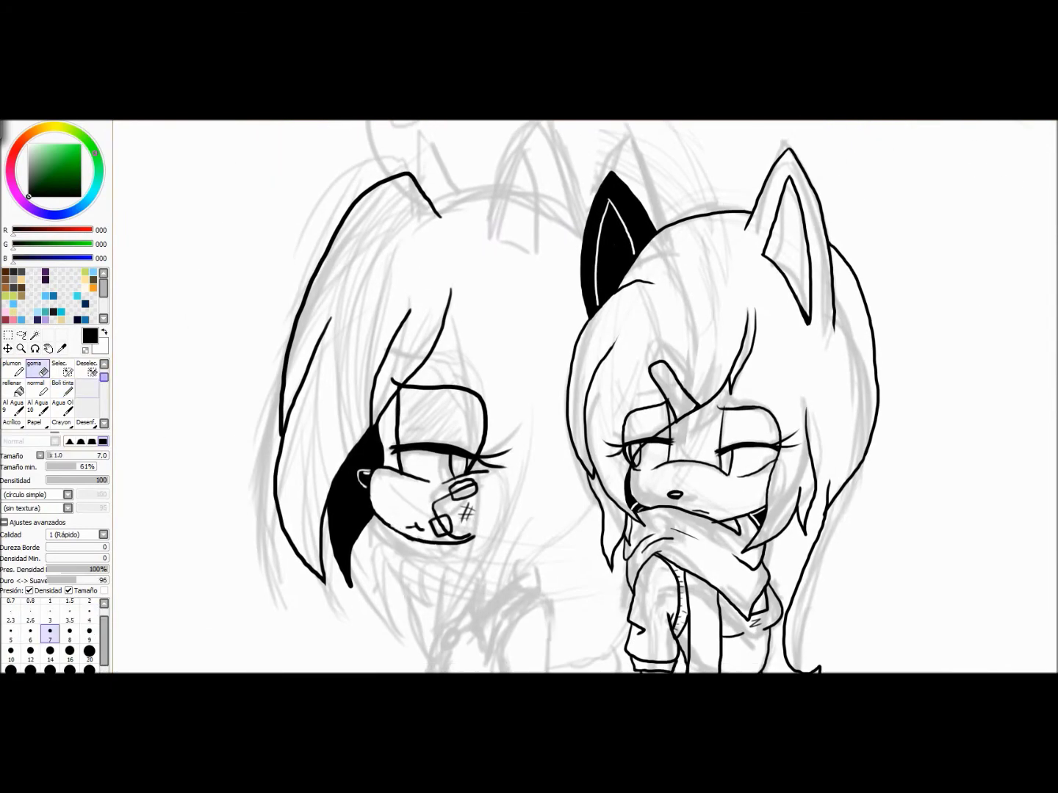
key(n)
scroll(416, 489, up, 2)
key(x)
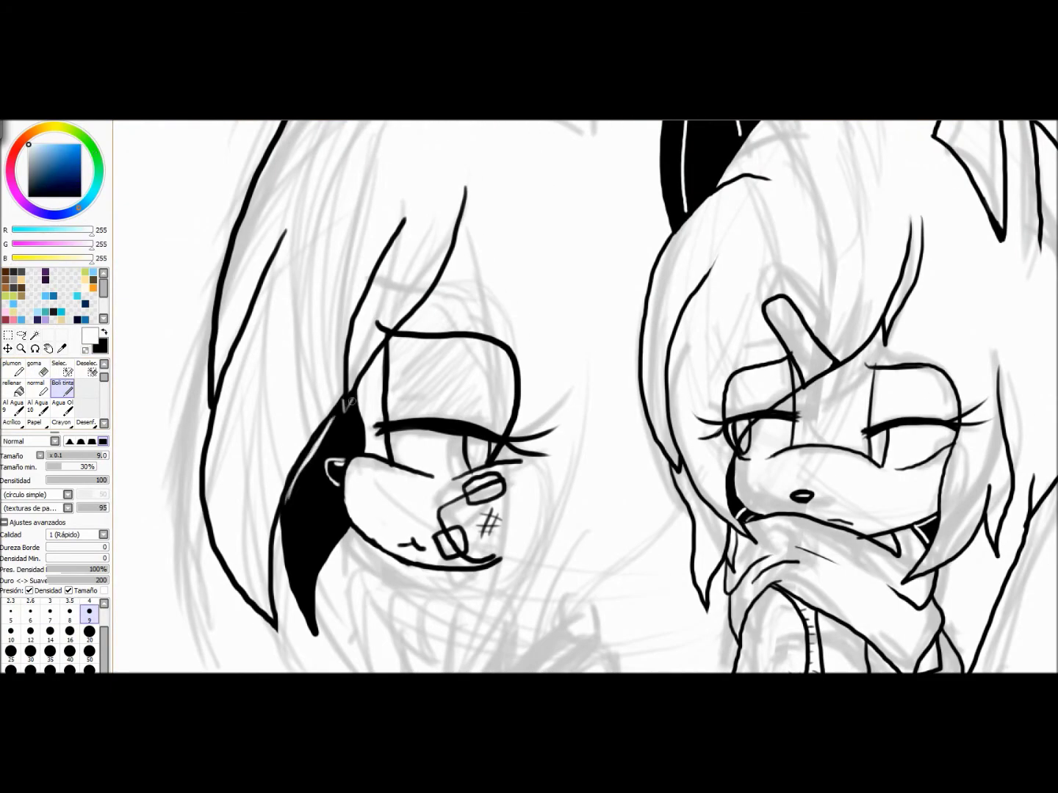
scroll(351, 401, down, 2)
key(x)
Ink the crown line and draw the second character's far ear as a solid black shape.
scroll(572, 329, up, 2)
drag(515, 435, 574, 427)
drag(490, 408, 538, 425)
drag(499, 374, 530, 417)
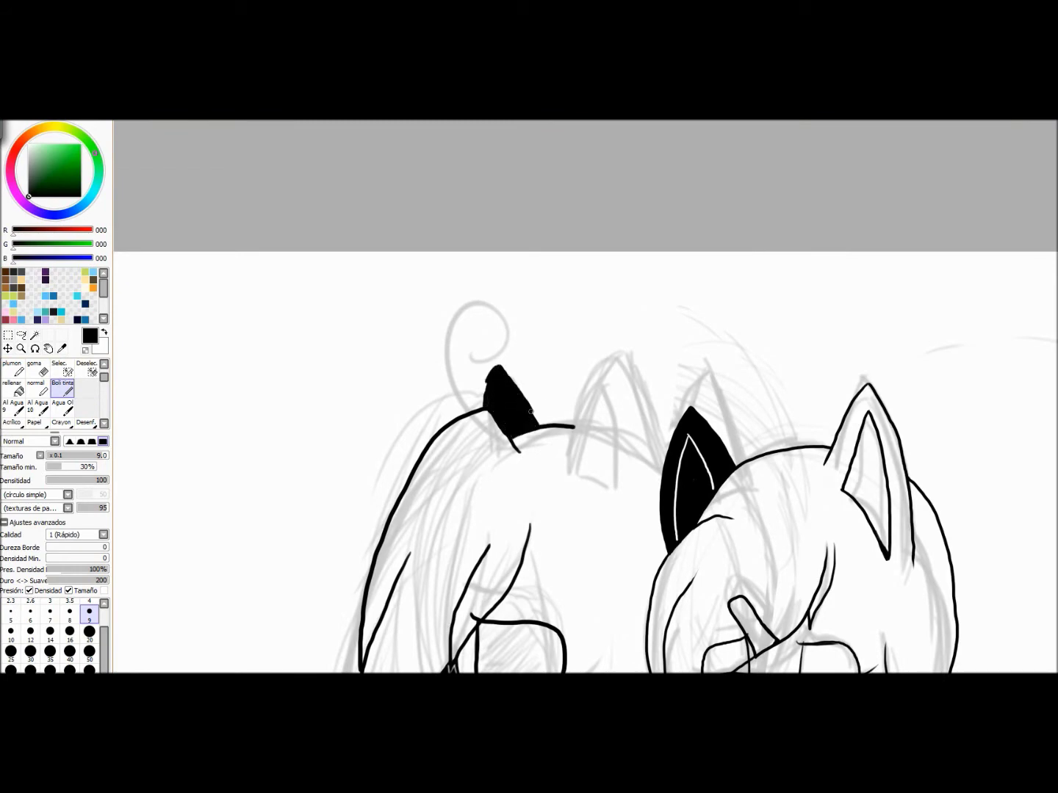
Ink the pointed front lock across the face and the long side lock sweeping toward the scarfed character.
drag(459, 408, 389, 162)
drag(465, 268, 486, 428)
drag(490, 496, 451, 604)
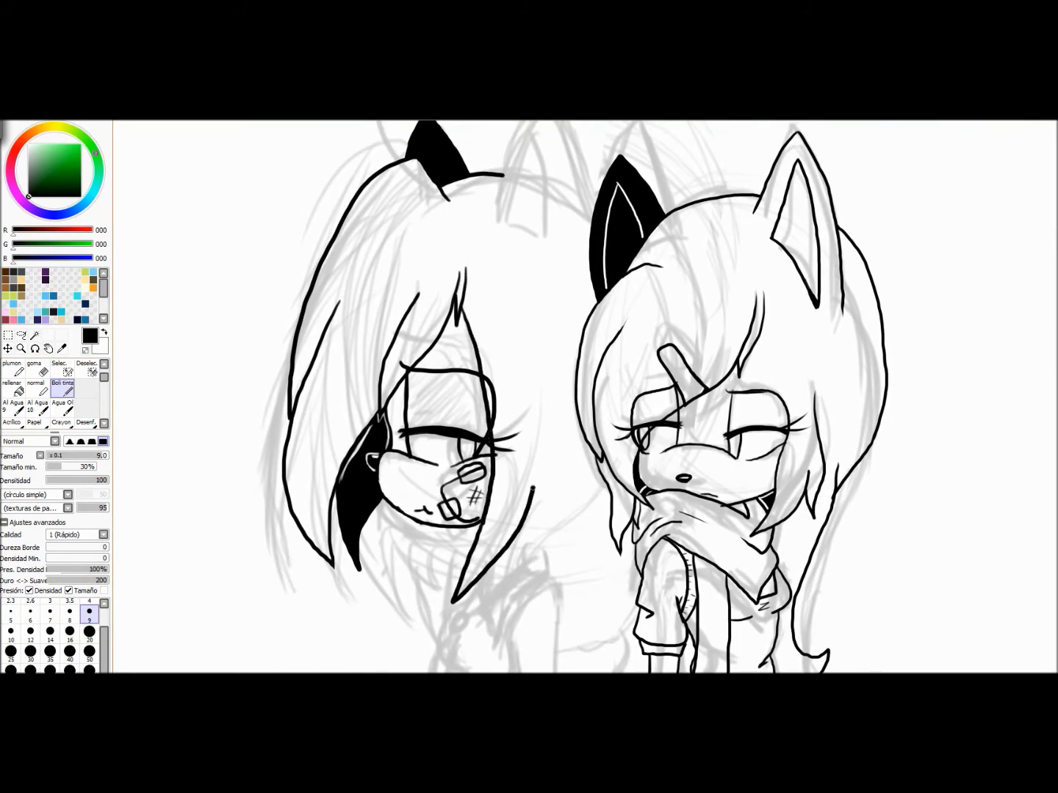
drag(540, 400, 531, 488)
mouse_move(593, 444)
mouse_down()
mouse_move(520, 558)
mouse_move(447, 479)
mouse_up()
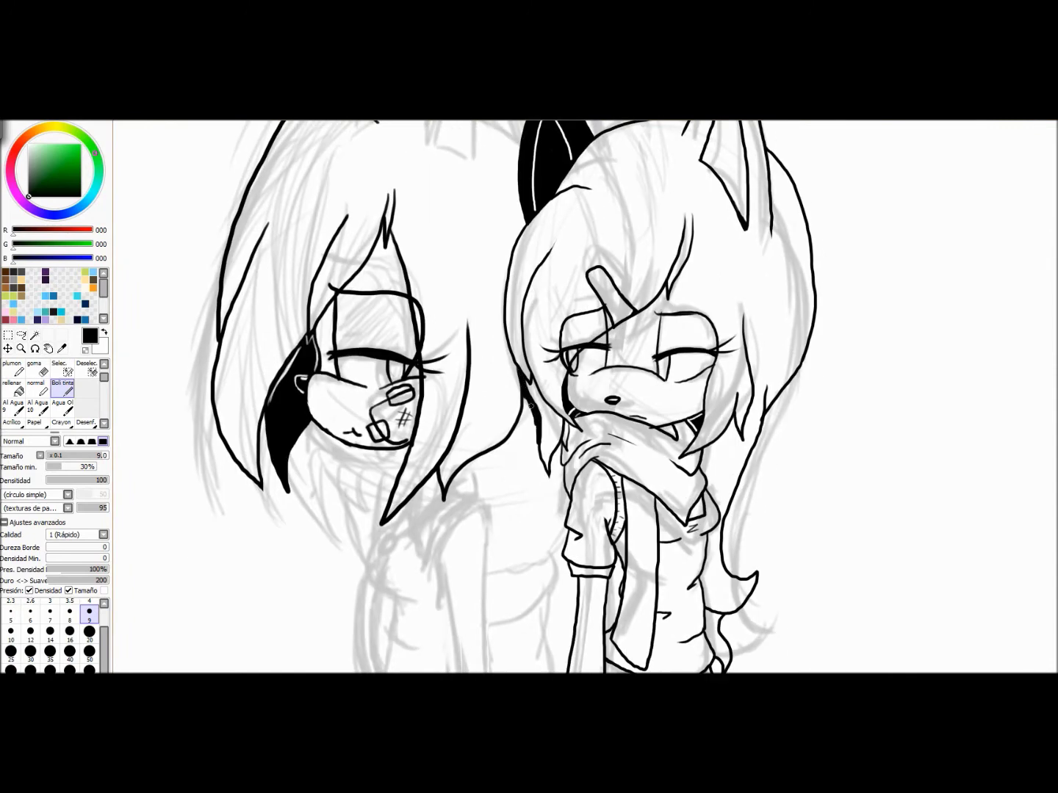
Ink the curled strand on the crown and the near ear with its inner outline, using brush size 7.
drag(537, 434, 512, 395)
drag(415, 435, 389, 518)
drag(506, 387, 400, 500)
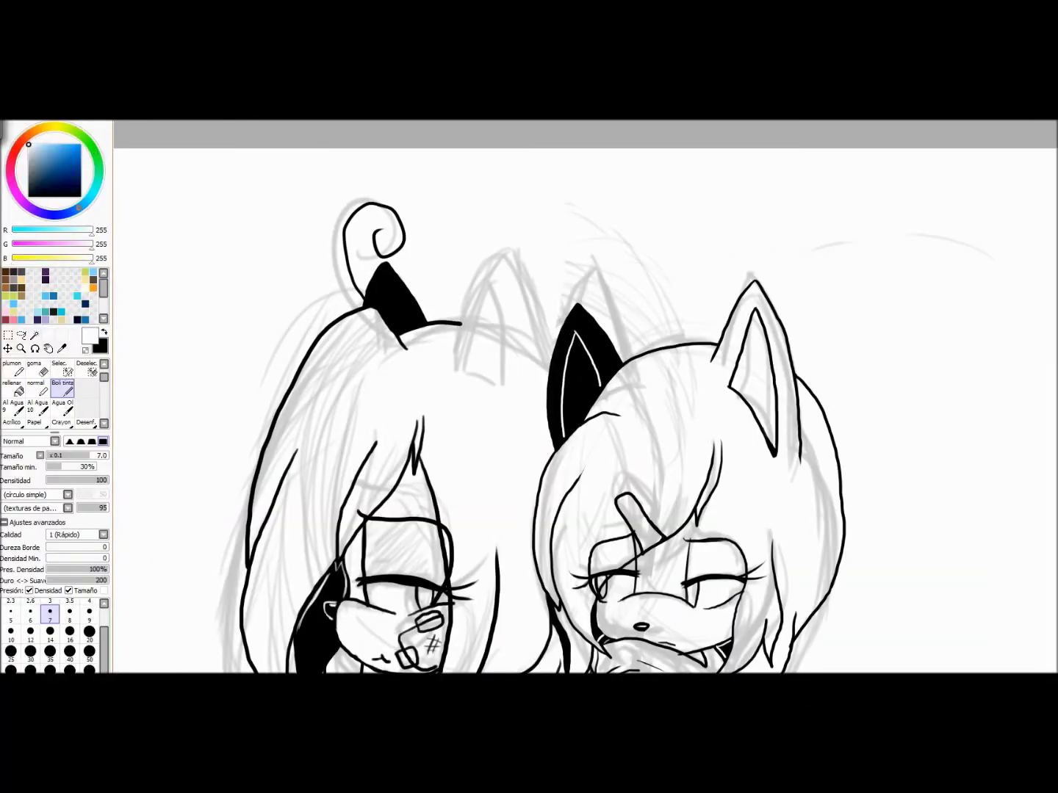
key(x)
mouse_move(452, 371)
mouse_down()
mouse_move(511, 414)
mouse_move(506, 367)
mouse_up()
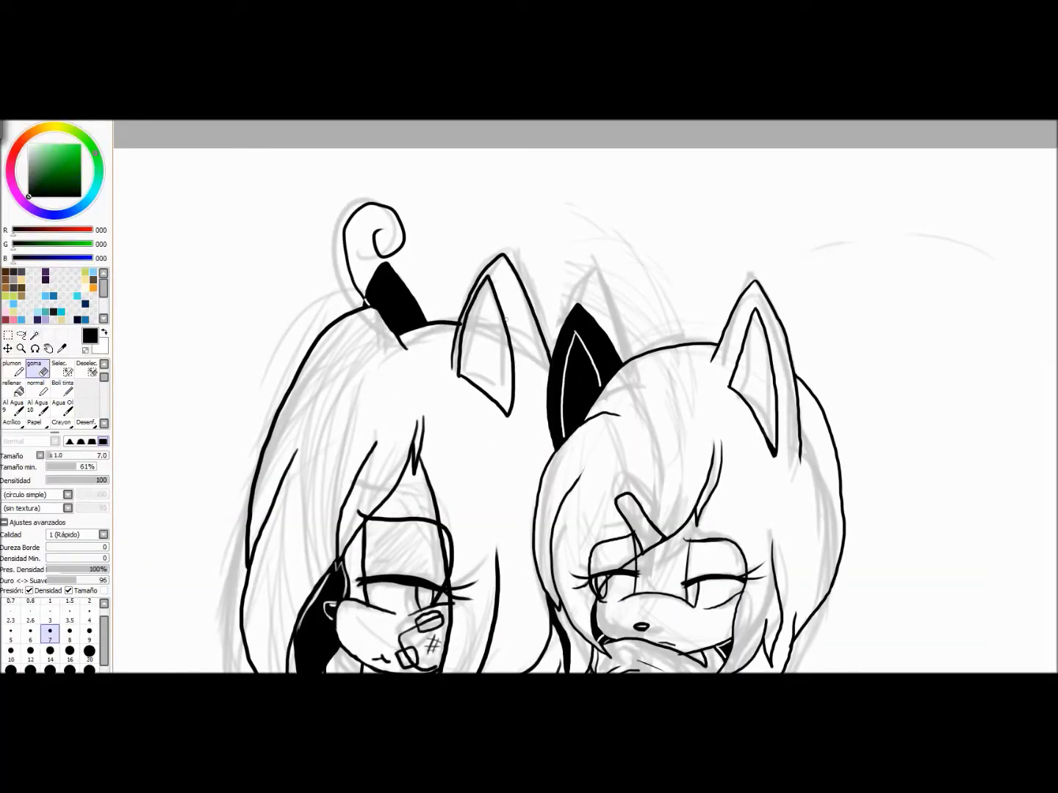
Fill the hair shadow below the chin with solid black and divide it with a thin white line.
scroll(586, 397, down, 5)
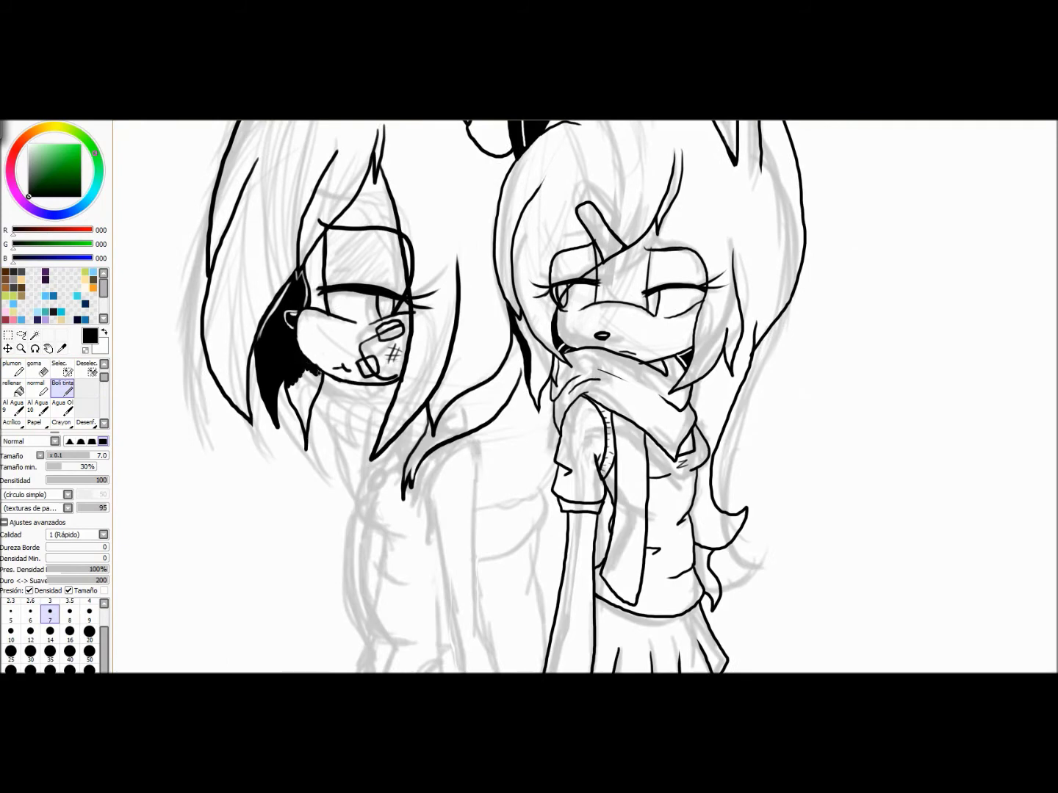
key(x)
drag(302, 353, 284, 379)
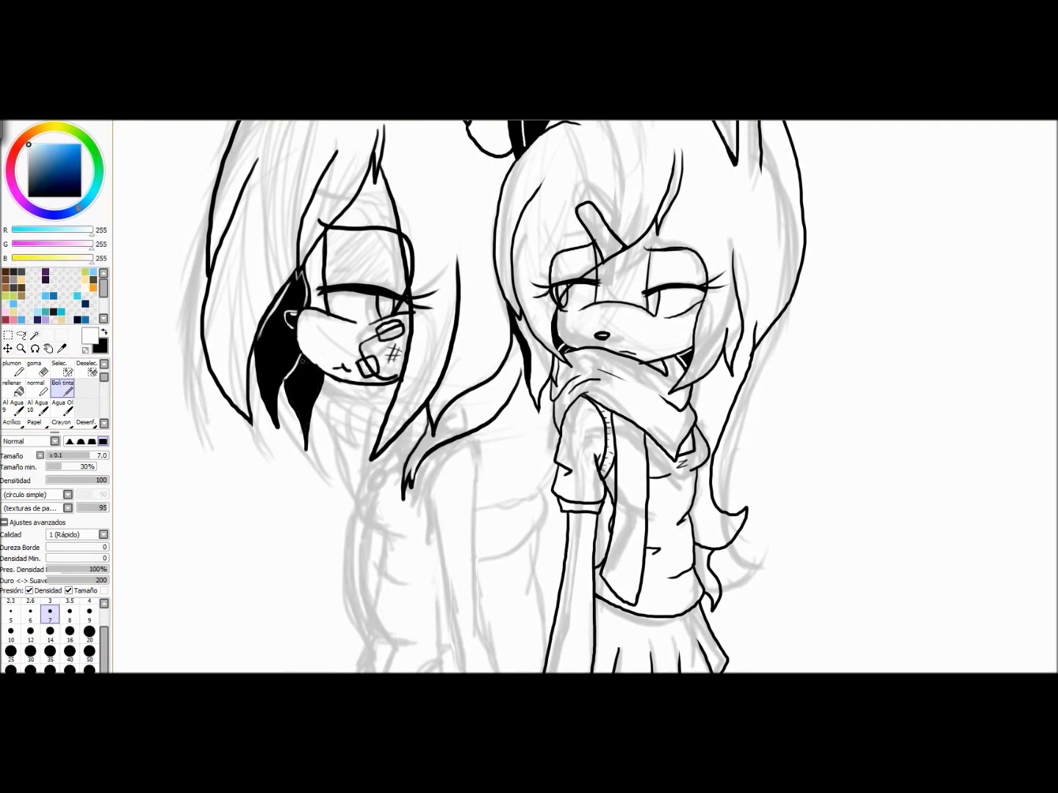
key(x)
Ink the small jagged tufts at the neck between the chin and the front lock.
scroll(584, 396, up, 1)
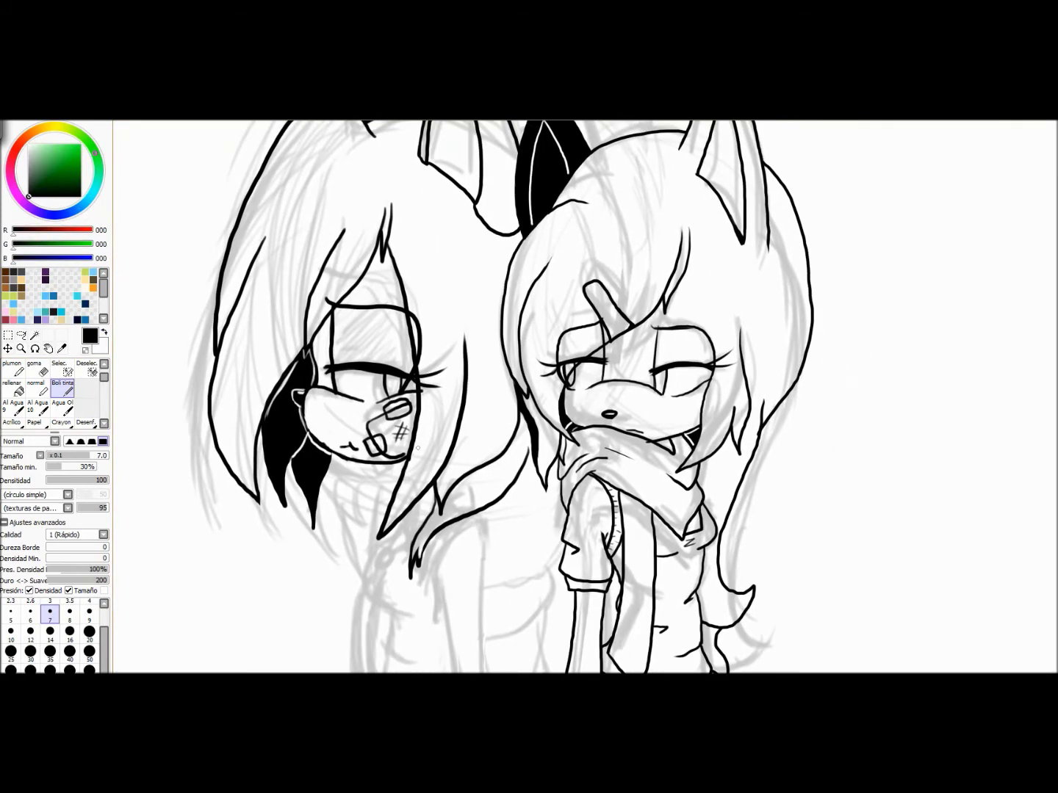
scroll(585, 397, down, 1)
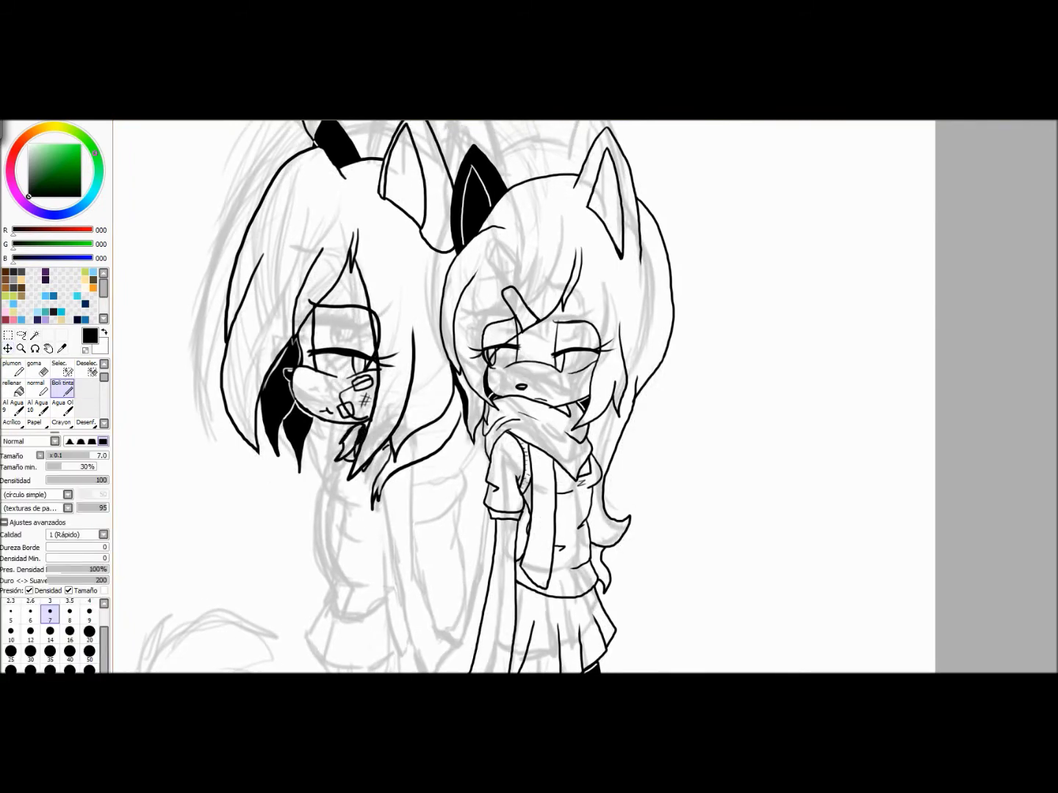
scroll(507, 523, up, 1)
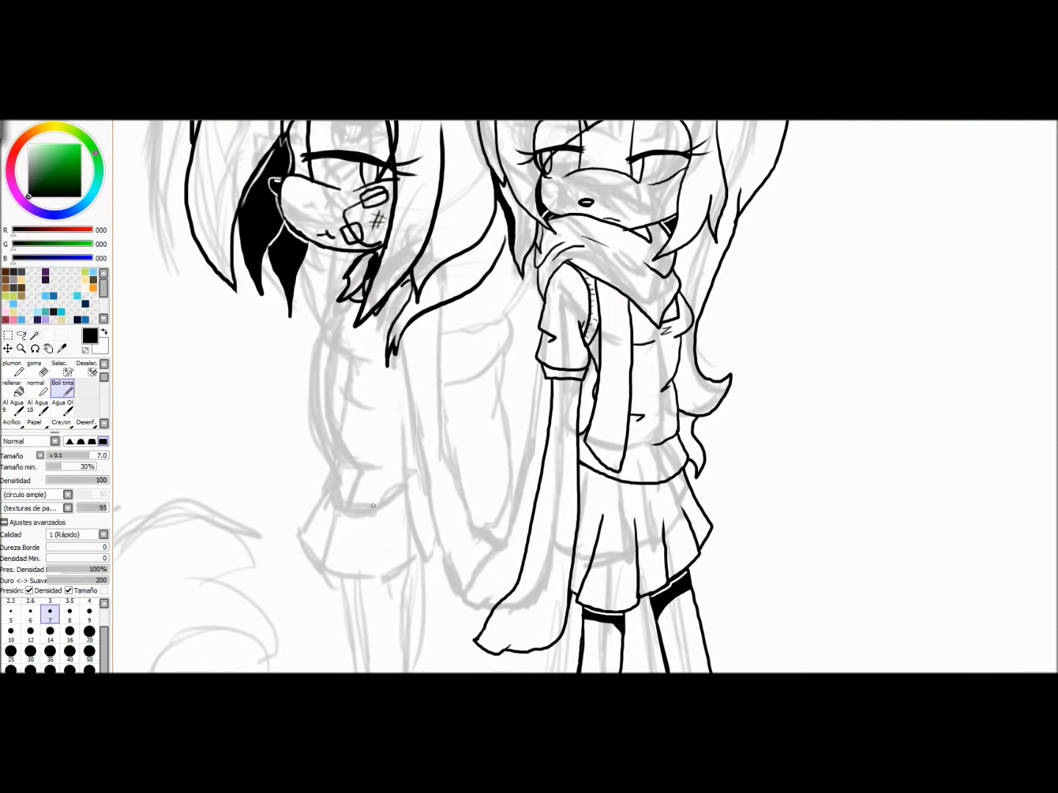
Ink the second character's sleeved arm with its elbow folds and cuff reaching the held hand, erasing stray lines.
drag(374, 505, 441, 628)
drag(526, 430, 486, 610)
mouse_move(514, 588)
mouse_down()
mouse_move(474, 463)
mouse_move(524, 572)
mouse_up()
drag(453, 499, 501, 606)
key(e)
mouse_move(489, 492)
mouse_down()
mouse_move(524, 565)
mouse_move(513, 543)
mouse_up()
key(n)
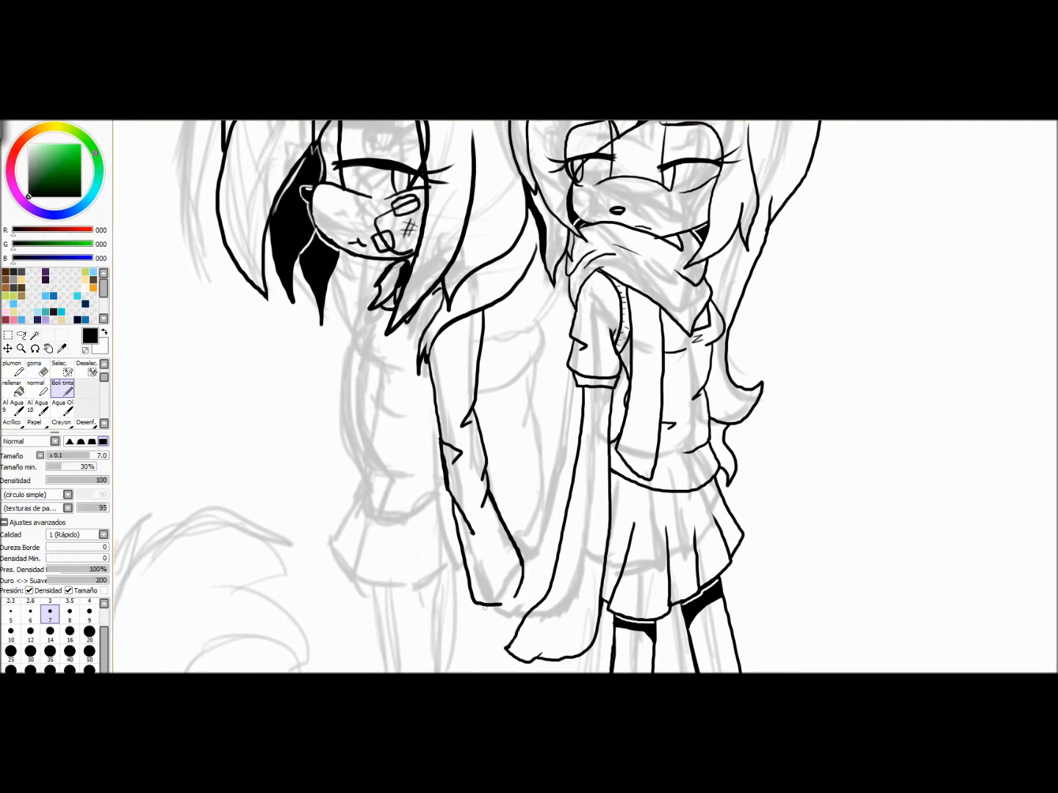
Ink the sweater torso and pleated skirt, and the long hair locks hanging behind the arm.
drag(496, 636, 536, 753)
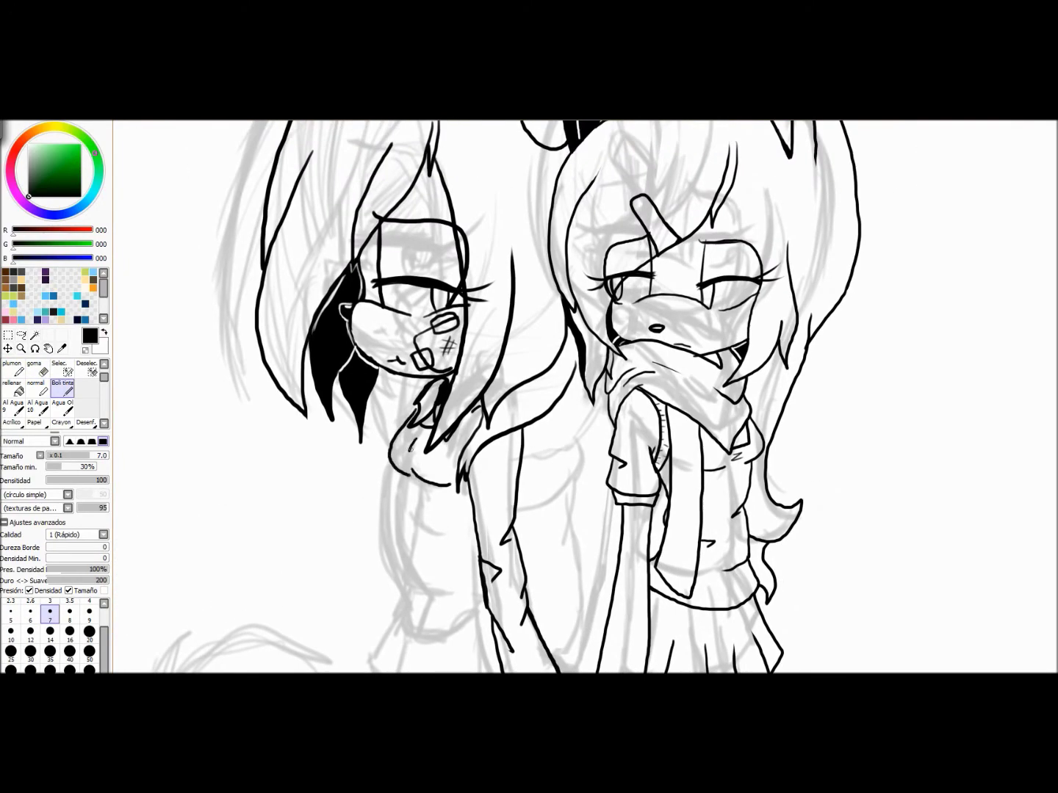
key(e)
key(n)
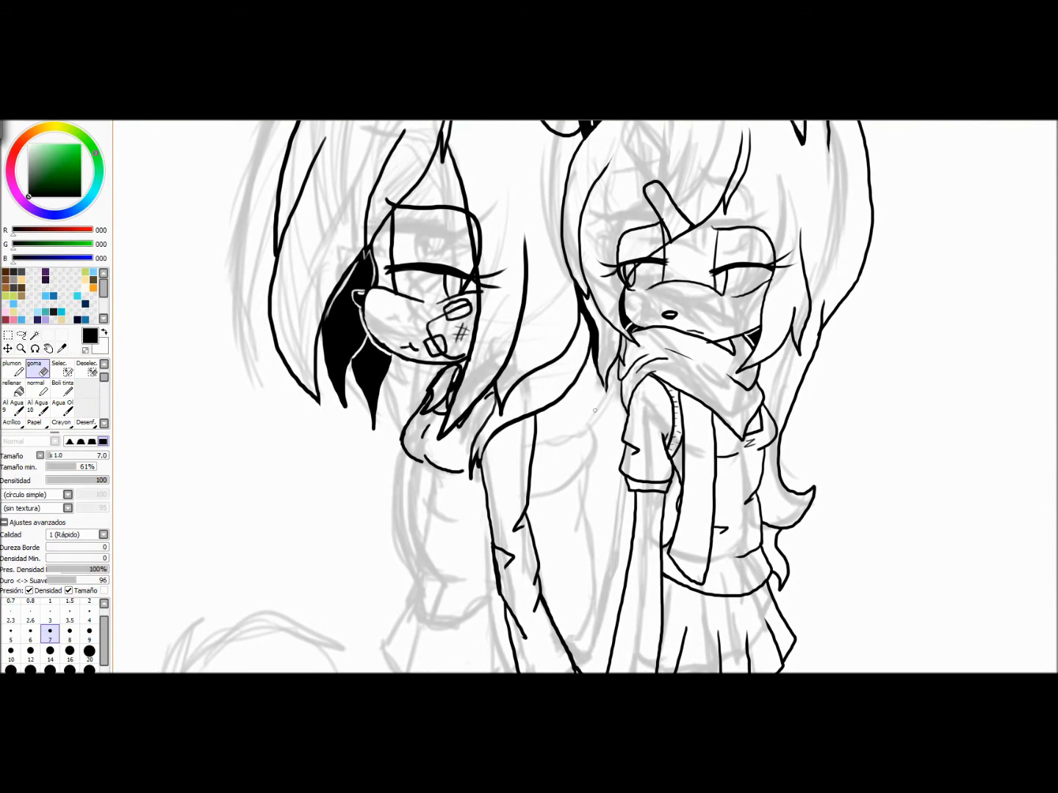
key(n)
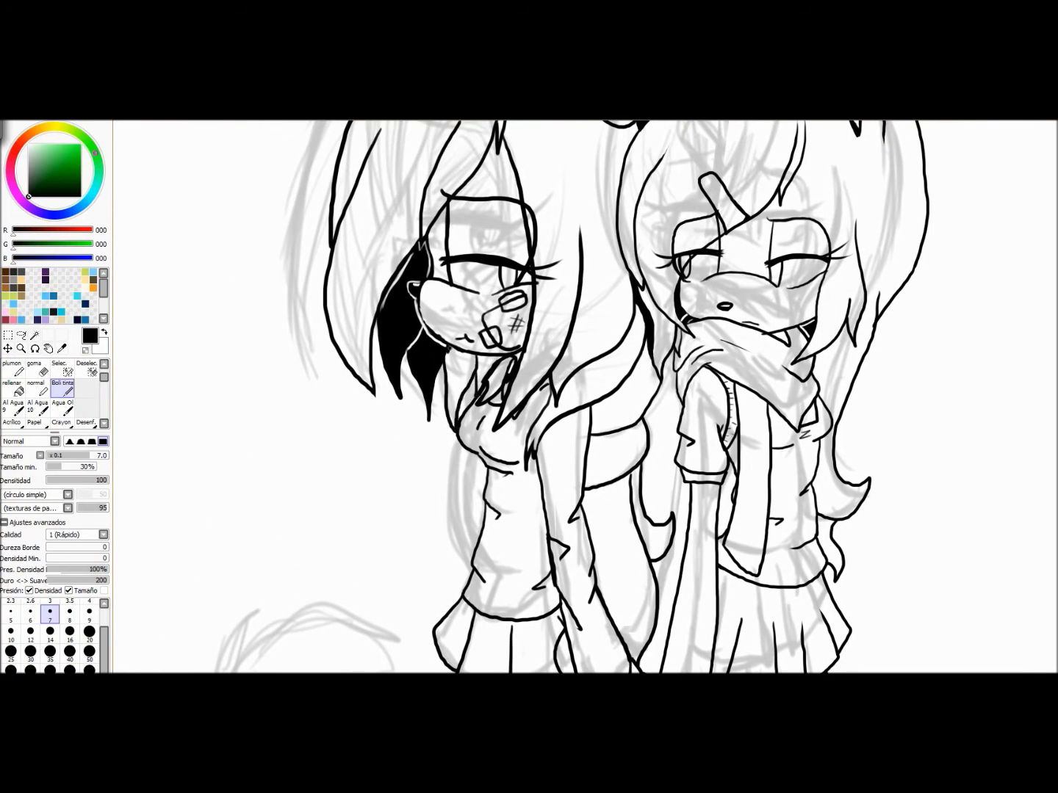
Enlarge the brush to 16, fill the hair shadow beside the neck with black, and reduce the brush to 9.
key(bracketright)
key(bracketright)
key(bracketright)
key(bracketright)
key(bracketright)
key(bracketright)
mouse_move(474, 356)
mouse_down()
mouse_move(449, 422)
mouse_move(480, 362)
mouse_up()
key(bracketleft)
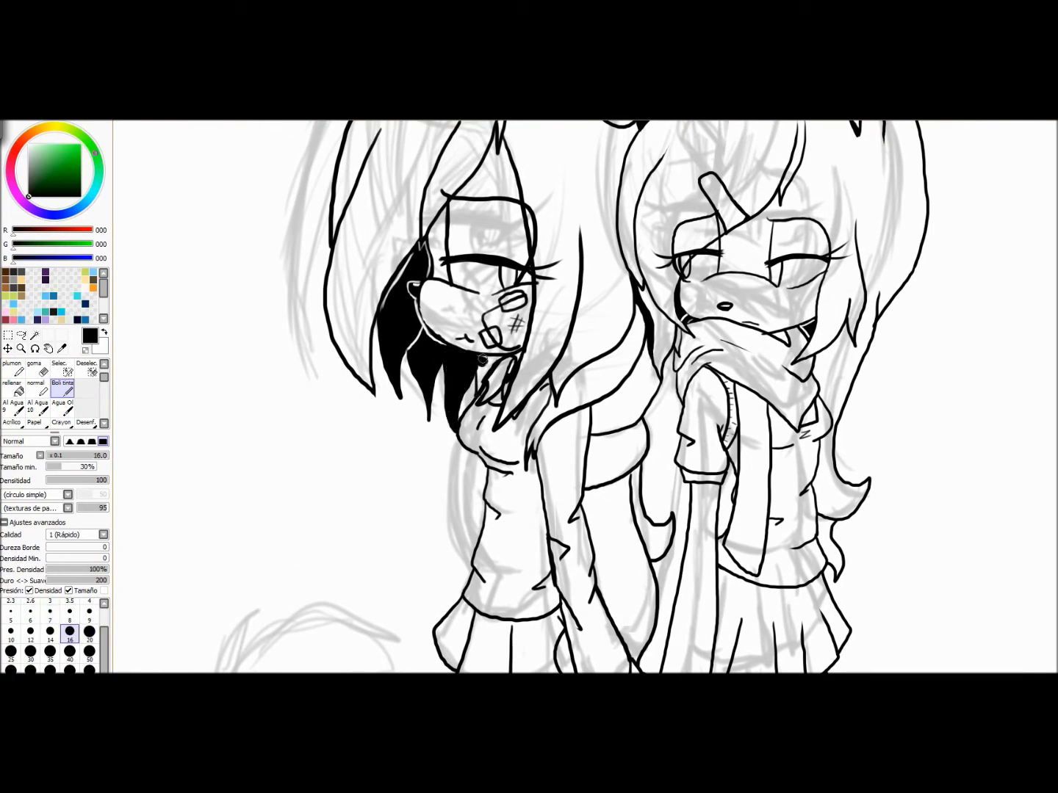
key(bracketleft)
key(bracketleft)
key(bracketleft)
key(bracketleft)
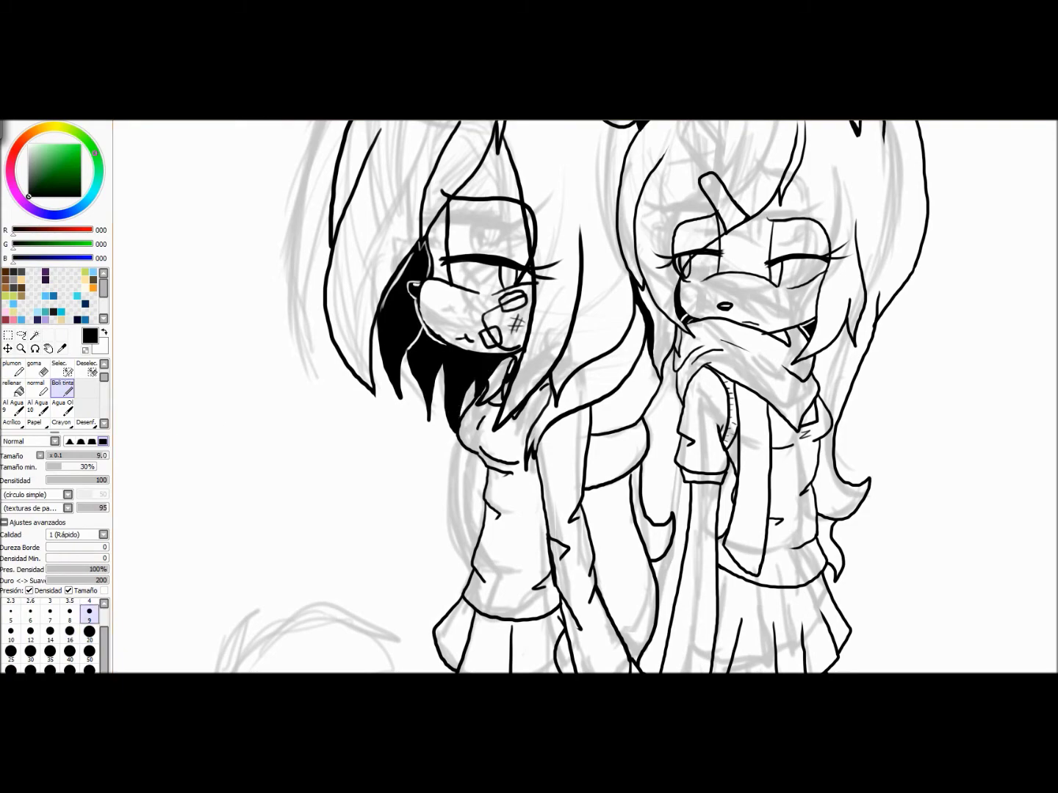
Ink the near leg below the skirt, try the knee bandage lines, and undo the last three strokes.
scroll(424, 472, down, 5)
drag(484, 279, 475, 423)
drag(424, 277, 433, 437)
mouse_move(435, 412)
mouse_down()
mouse_move(461, 409)
mouse_move(435, 439)
mouse_up()
mouse_move(460, 433)
mouse_down()
mouse_move(474, 444)
mouse_move(439, 458)
mouse_up()
key(ctrl+z)
key(ctrl+z)
key(ctrl+z)
Reduce the brush size to 7 and ink the knee bandage details and both sides of the near lower leg.
key(bracketleft)
key(bracketleft)
drag(451, 437, 444, 457)
drag(474, 423, 499, 635)
drag(437, 484, 425, 547)
Ink the slouched sock on the near leg, redo the shoe line and outline the other leg.
drag(420, 545, 496, 588)
drag(420, 569, 417, 622)
drag(397, 639, 499, 633)
key(ctrl+z)
mouse_move(514, 441)
mouse_down()
mouse_move(529, 402)
mouse_move(601, 598)
mouse_up()
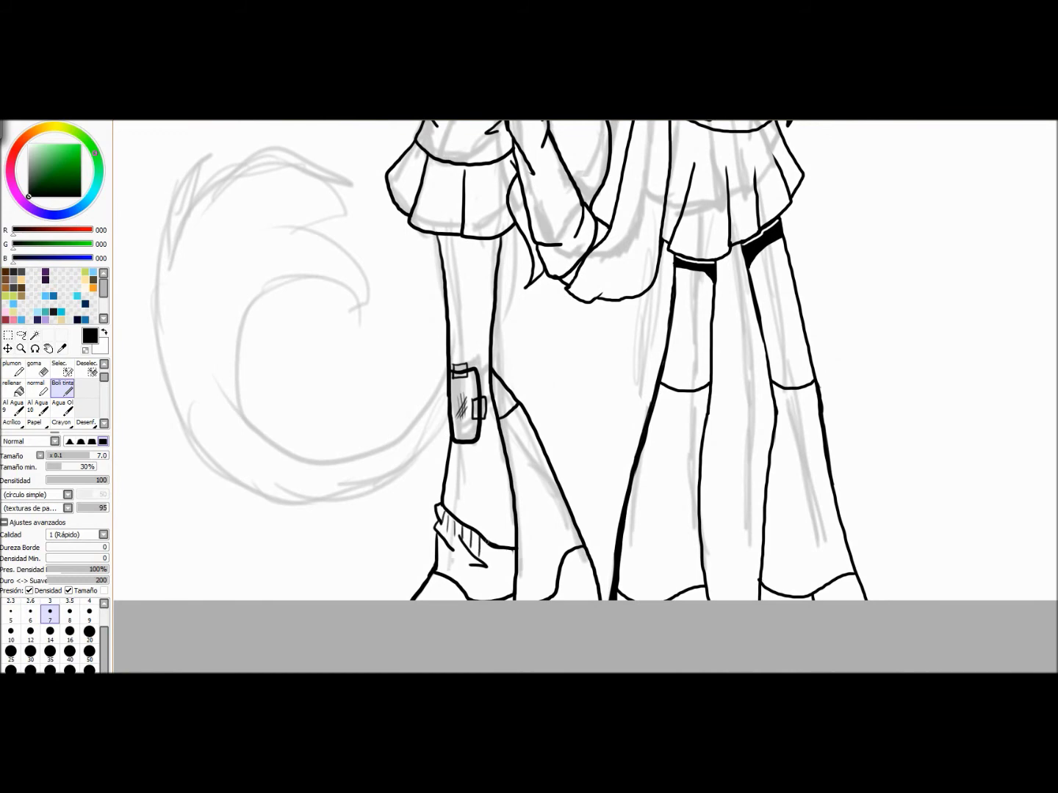
Fill the gap behind the bandaged knee with black and add the sock ribbing and shoe buckle.
drag(498, 388, 507, 441)
key(x)
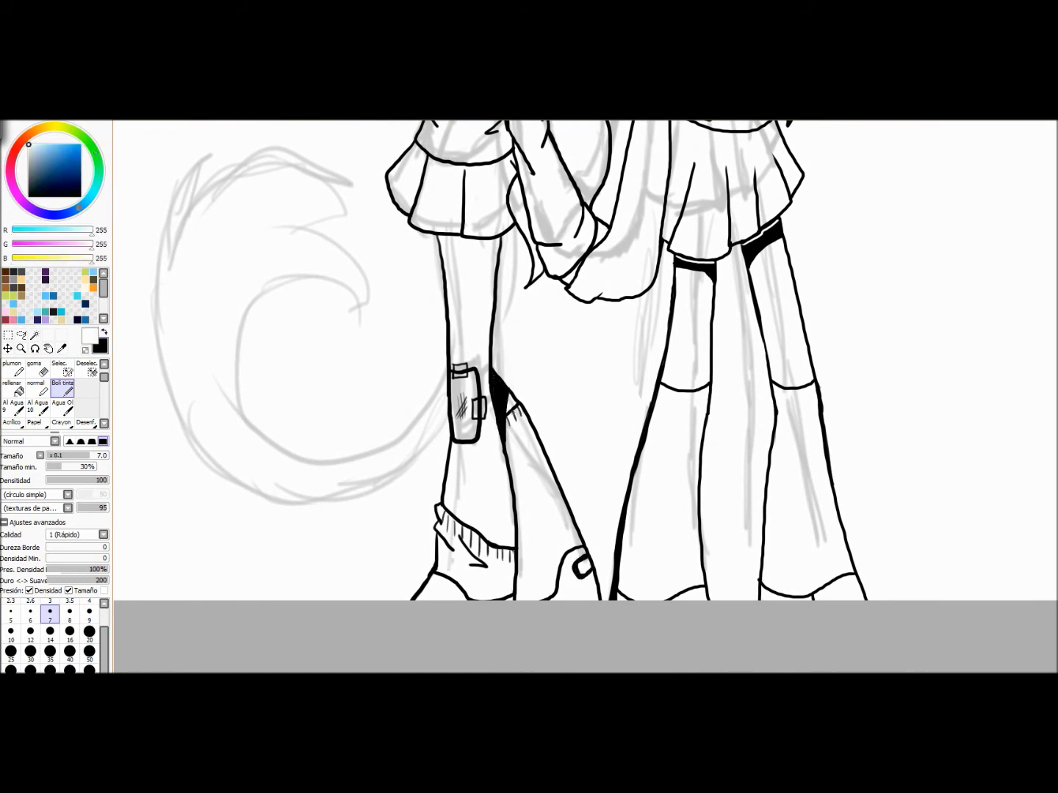
drag(514, 294, 539, 400)
key(x)
Ink the other thigh's outer edge and fill the shadow beneath the second character's skirt hem with black.
drag(453, 338, 471, 492)
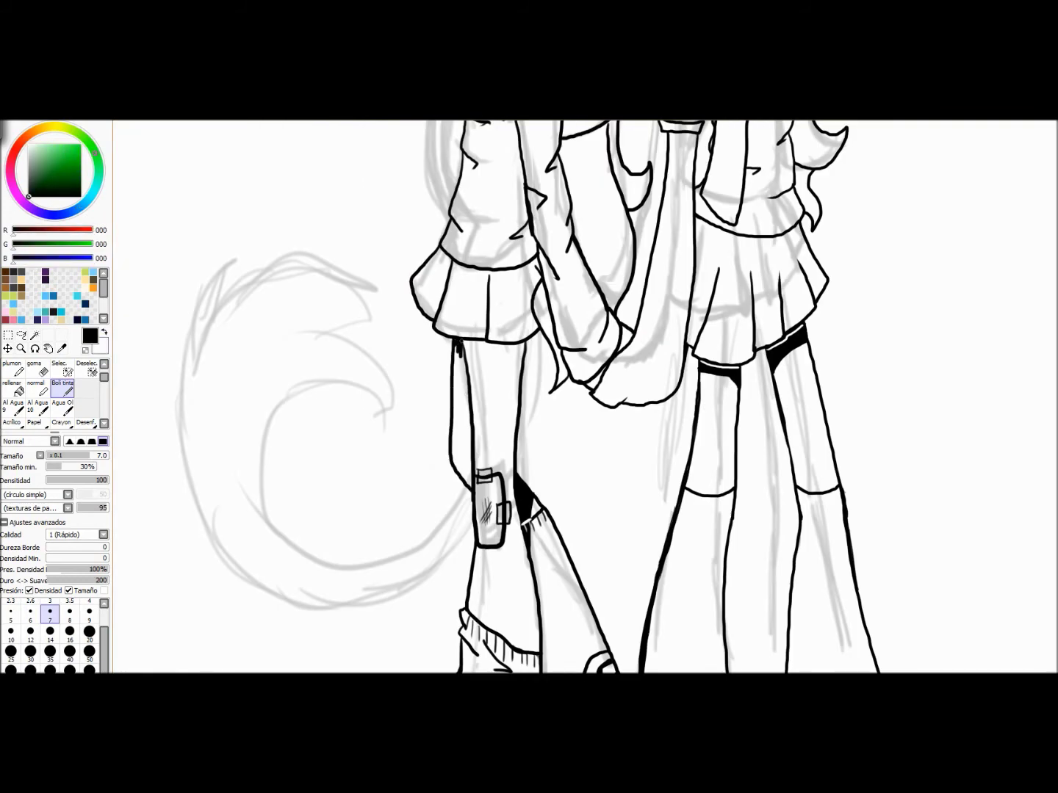
mouse_move(464, 373)
mouse_down()
mouse_move(486, 345)
mouse_move(514, 364)
mouse_move(467, 373)
mouse_up()
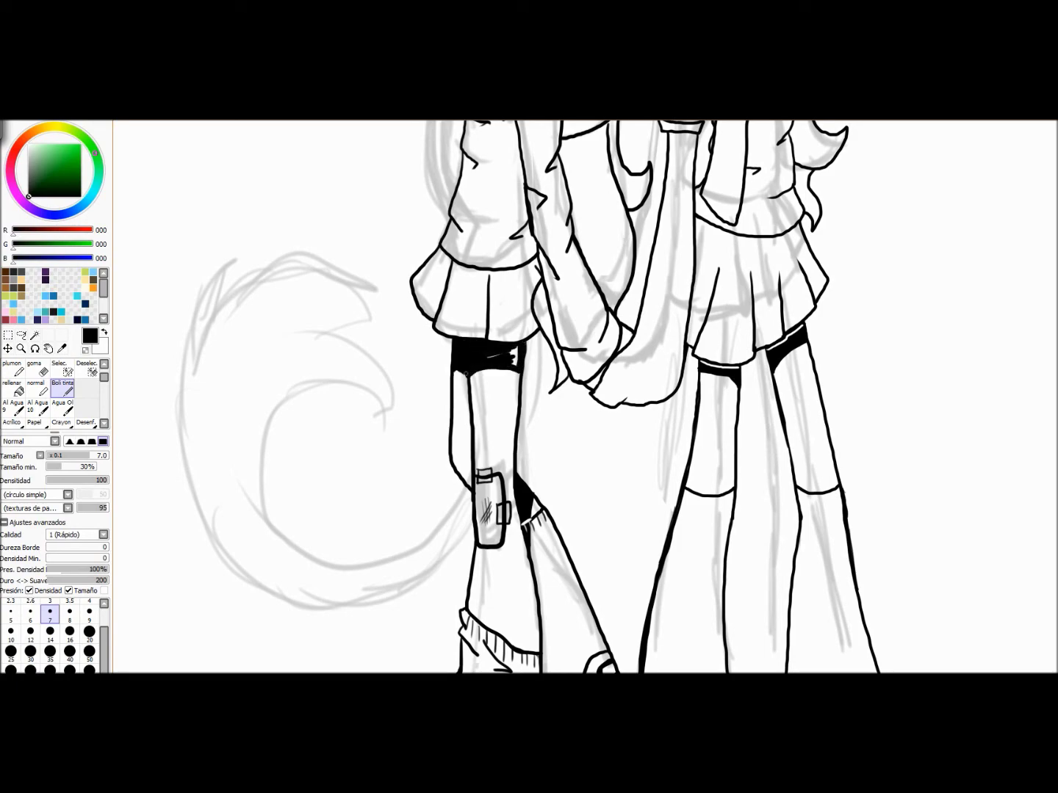
key(x)
scroll(464, 360, up, 2)
scroll(586, 397, down, 5)
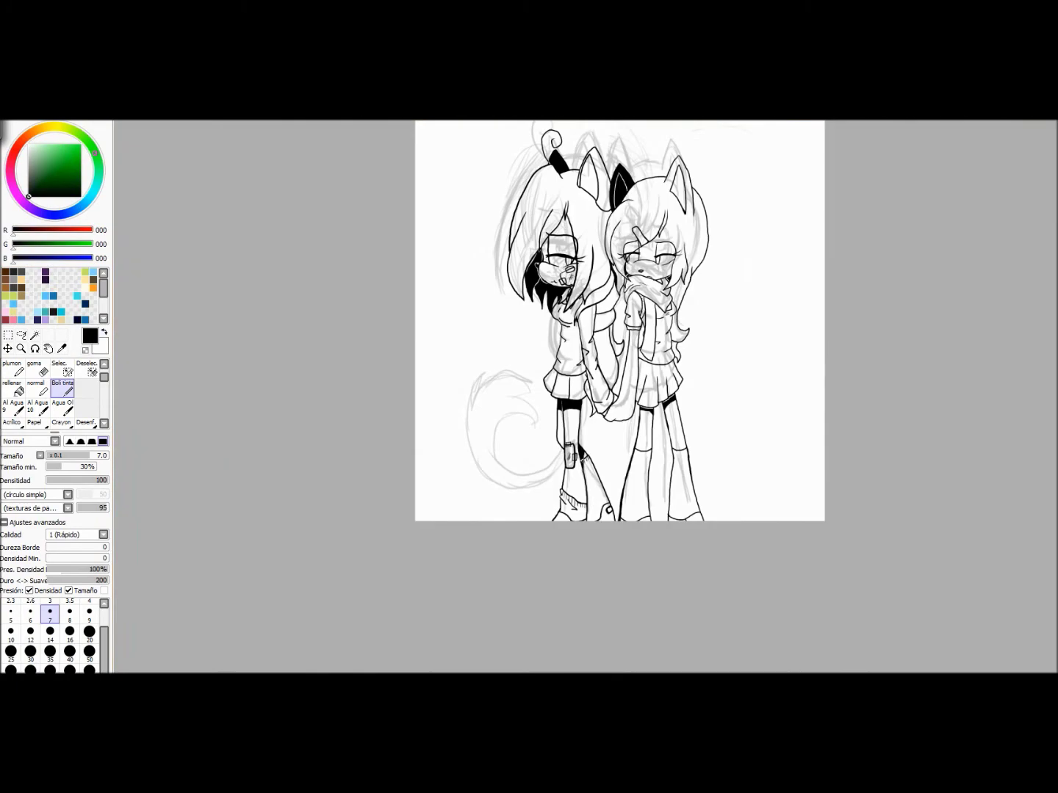
Use white to add thin detail lines over the second character's solid black areas.
scroll(572, 294, up, 5)
key(x)
scroll(576, 303, down, 3)
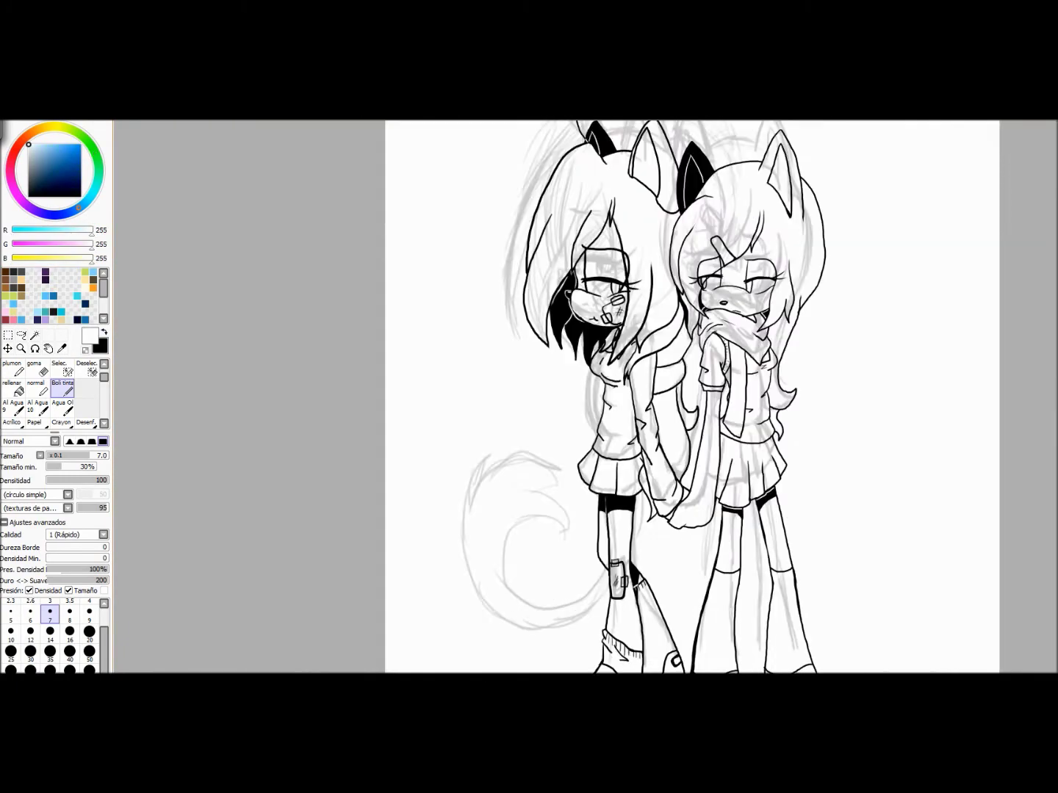
scroll(559, 309, up, 3)
scroll(518, 546, down, 3)
scroll(606, 595, up, 2)
Switch back to black and ink the second character's large curled tail with its pointed fur tips.
key(x)
mouse_move(559, 515)
mouse_down()
mouse_move(507, 534)
mouse_move(506, 440)
mouse_up()
drag(367, 345, 446, 371)
drag(379, 314, 352, 399)
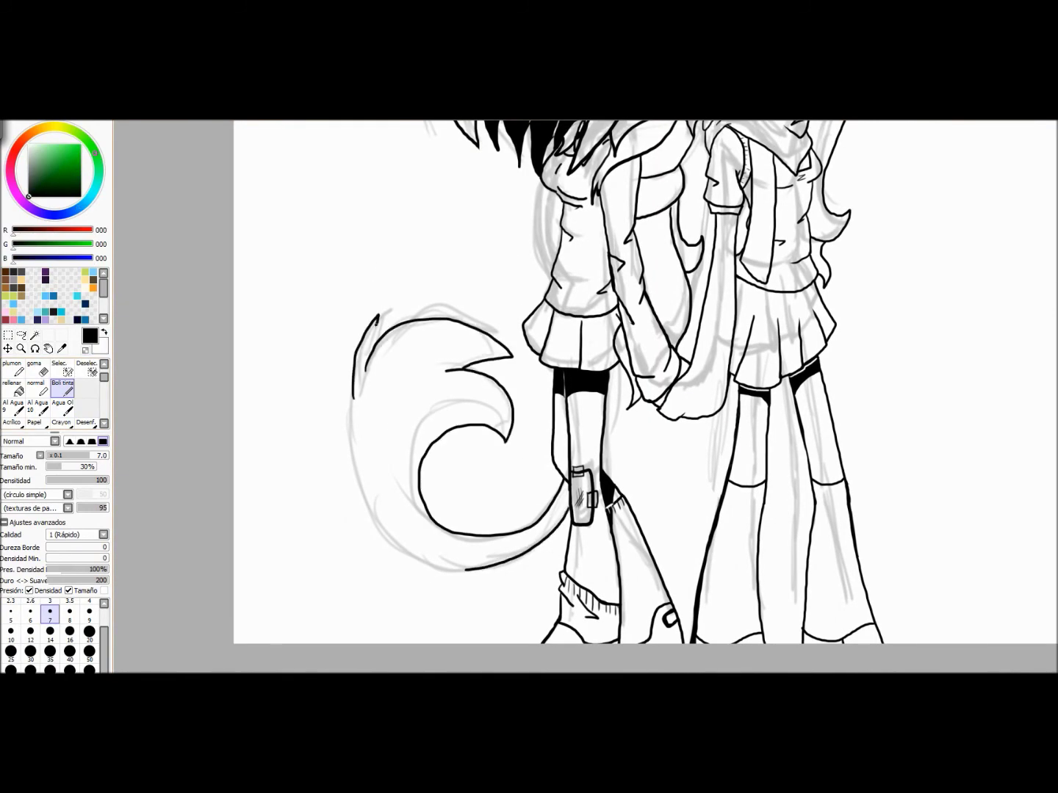
scroll(454, 382, down, 3)
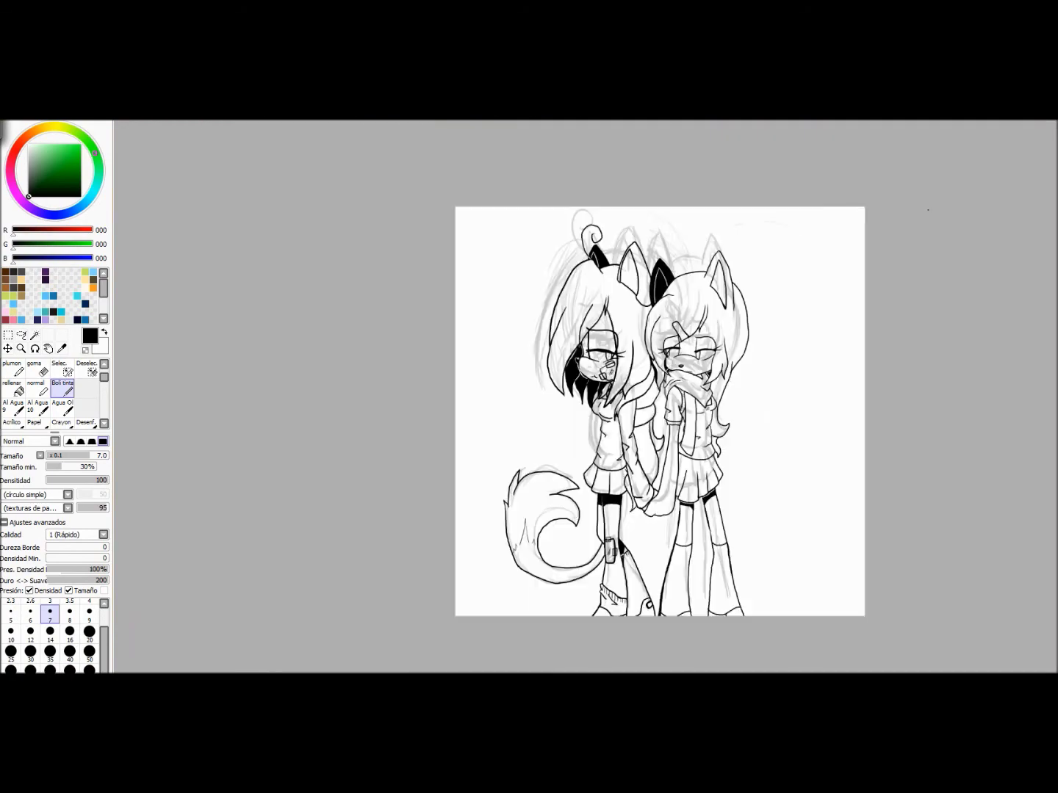
Hand-letter text beginning with "ne" in the blank area beside the bandaged character.
scroll(456, 390, up, 5)
drag(453, 386, 491, 437)
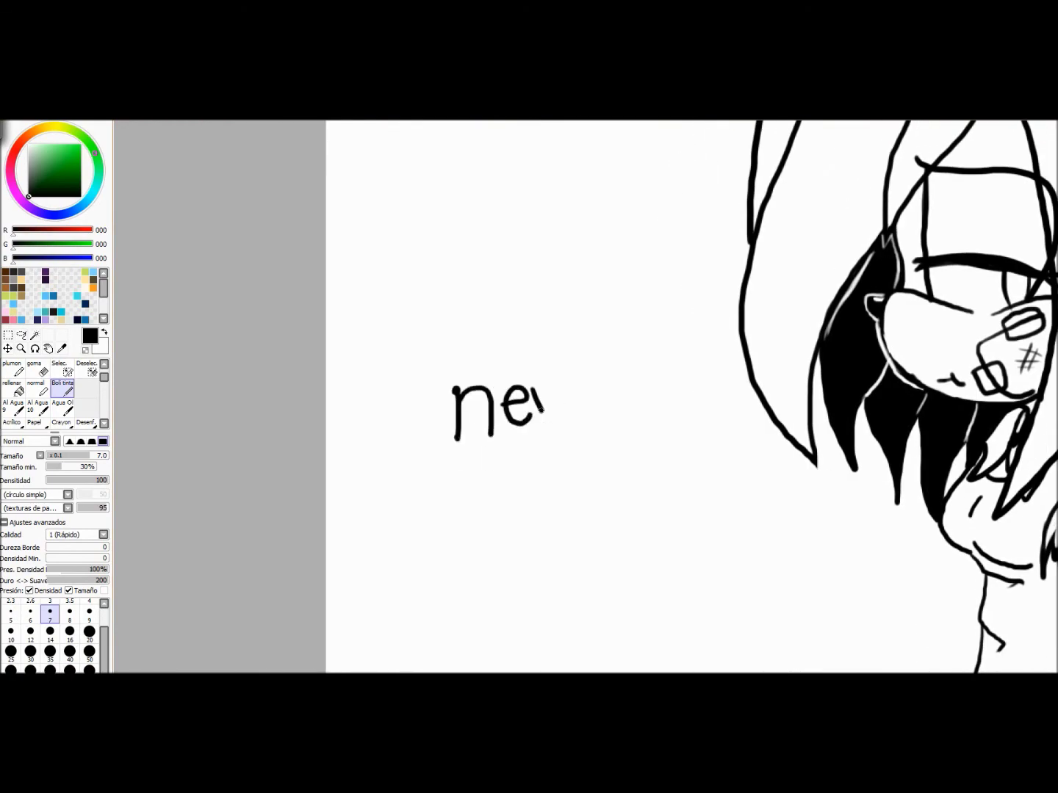